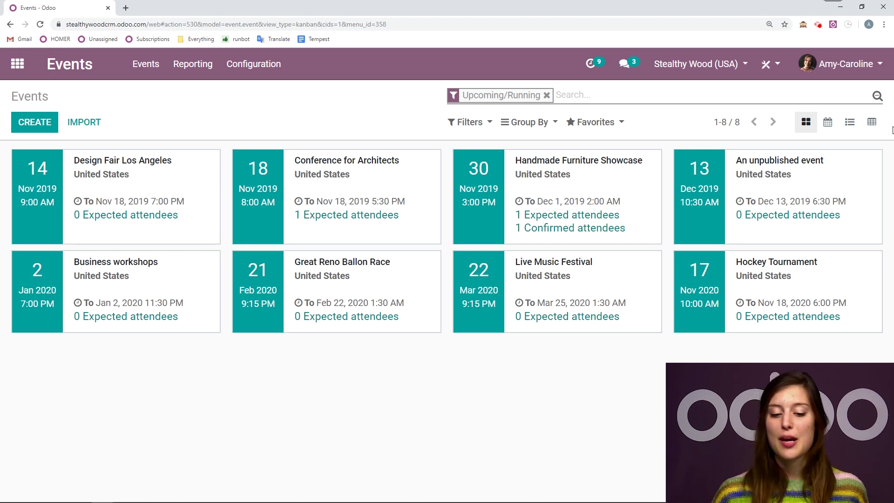
# Confirm Schedule & Tracks is ticked in Events settings, then open the Handmade Furniture Showcase event
pyautogui.click(263, 64)
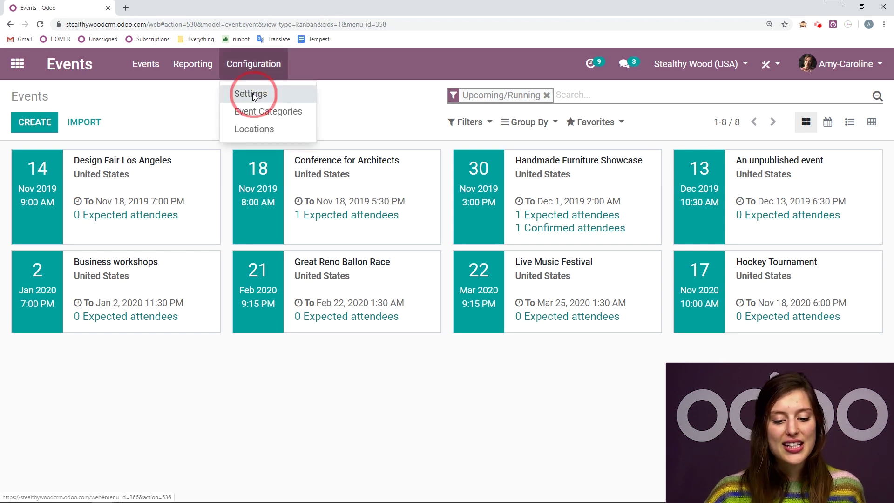
pyautogui.click(252, 91)
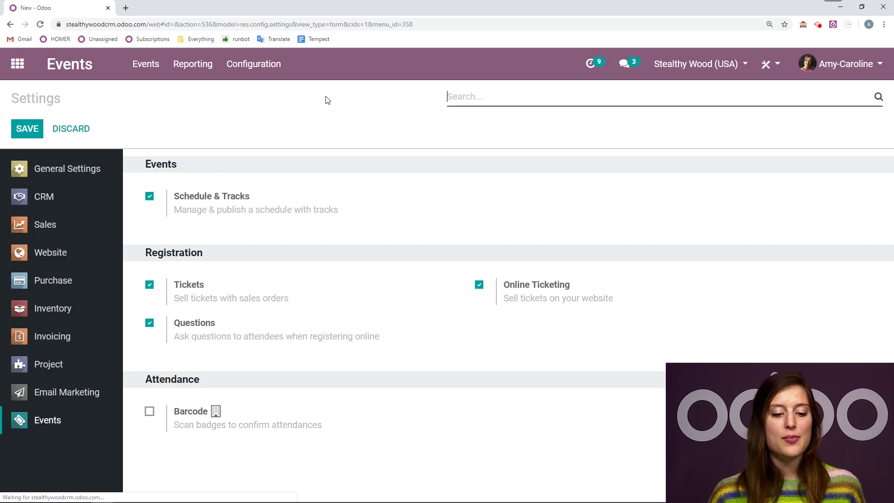
pyautogui.moveTo(261, 196); pyautogui.dragTo(155, 194)
pyautogui.click(248, 210)
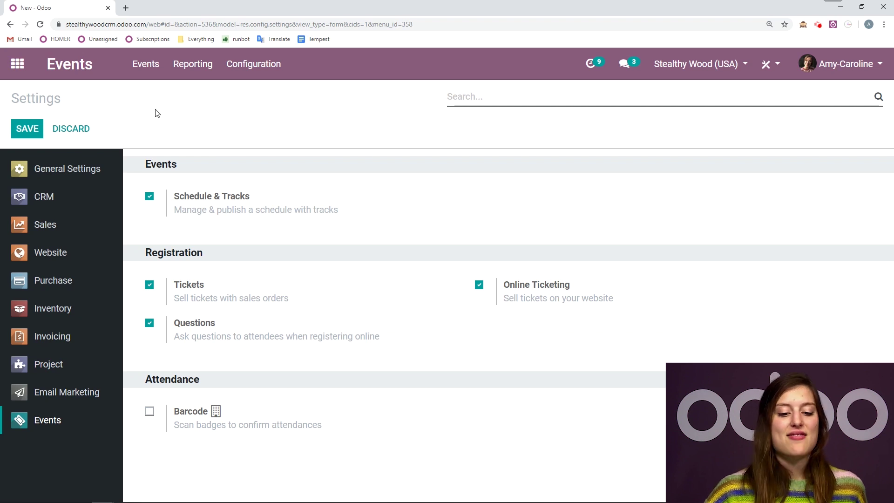
pyautogui.click(54, 73)
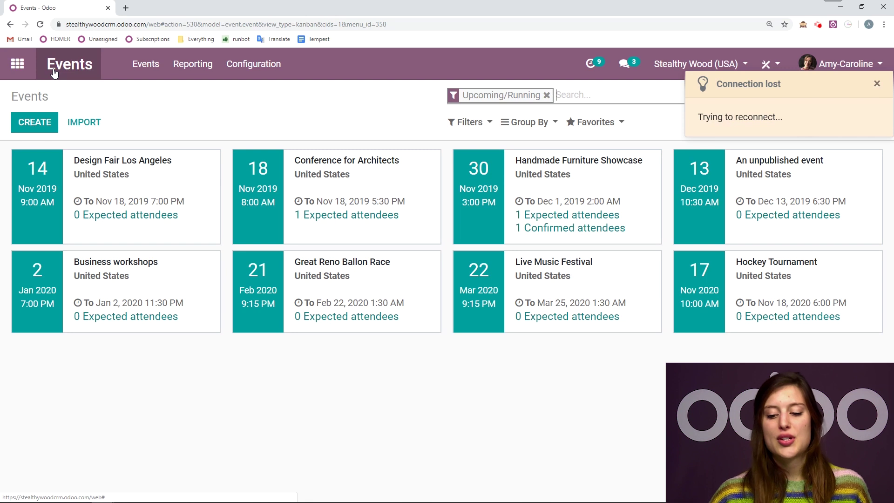
pyautogui.click(554, 181)
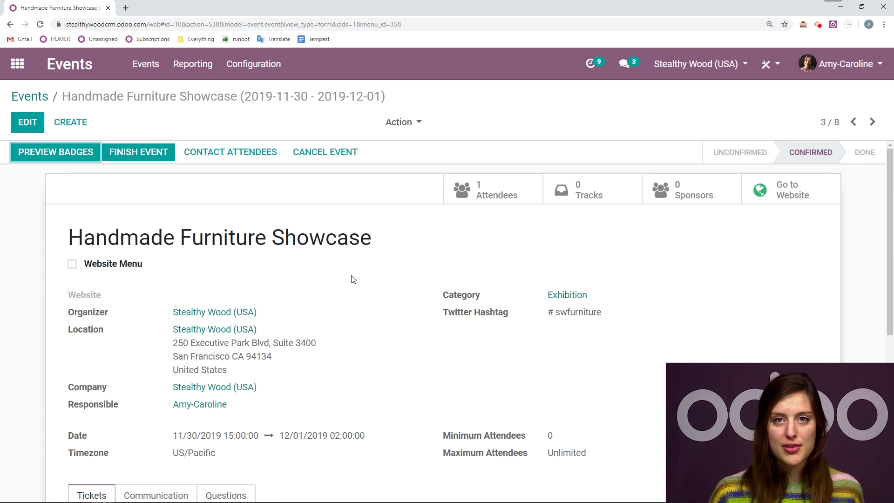
pyautogui.click(783, 203)
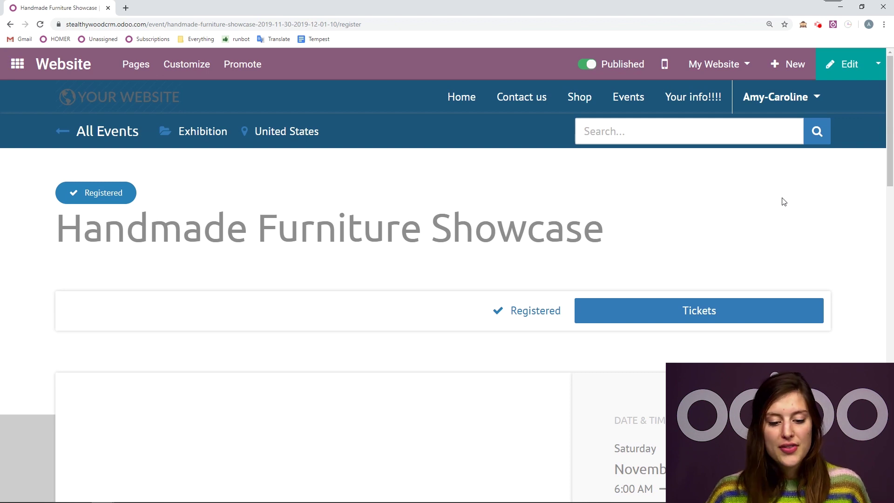
pyautogui.click(878, 64)
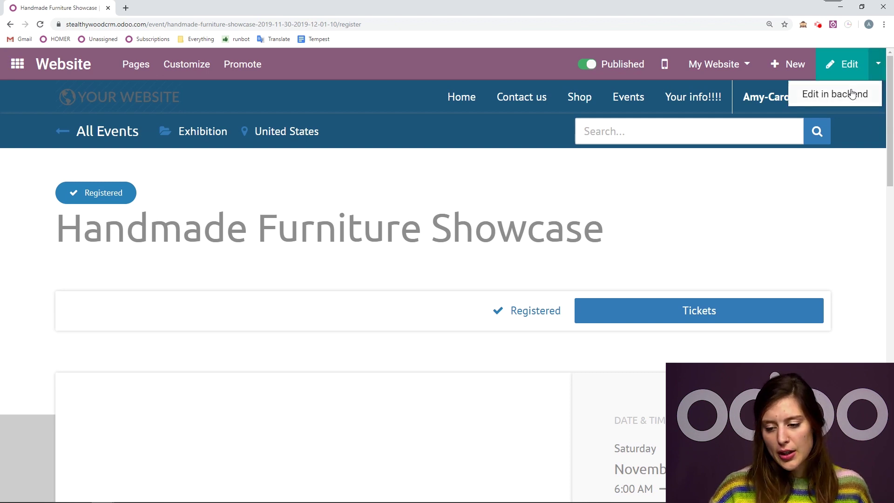
pyautogui.click(853, 97)
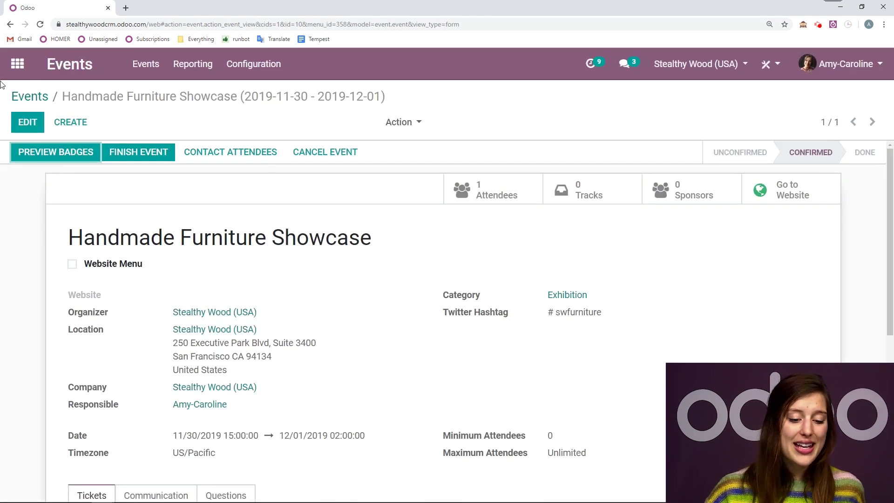
# Enable Website Menu and Tracks on Website for the event, save, and view its web page
pyautogui.click(27, 122)
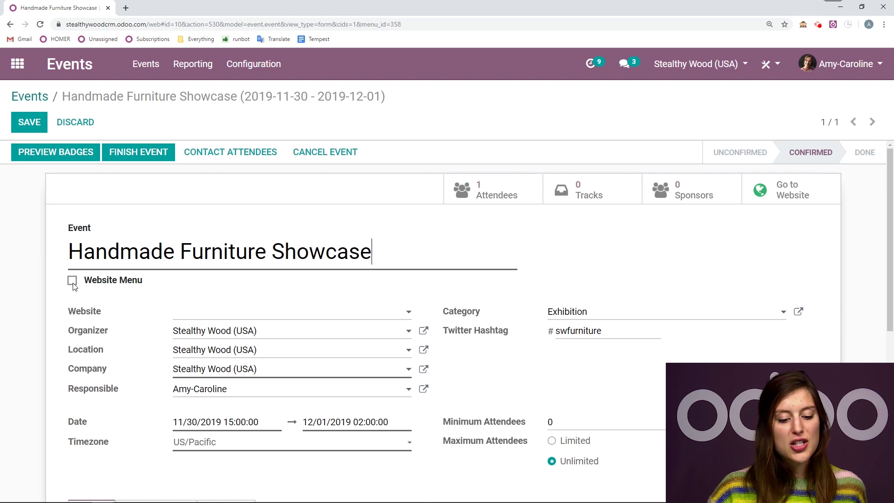
pyautogui.click(72, 280)
pyautogui.click(150, 281)
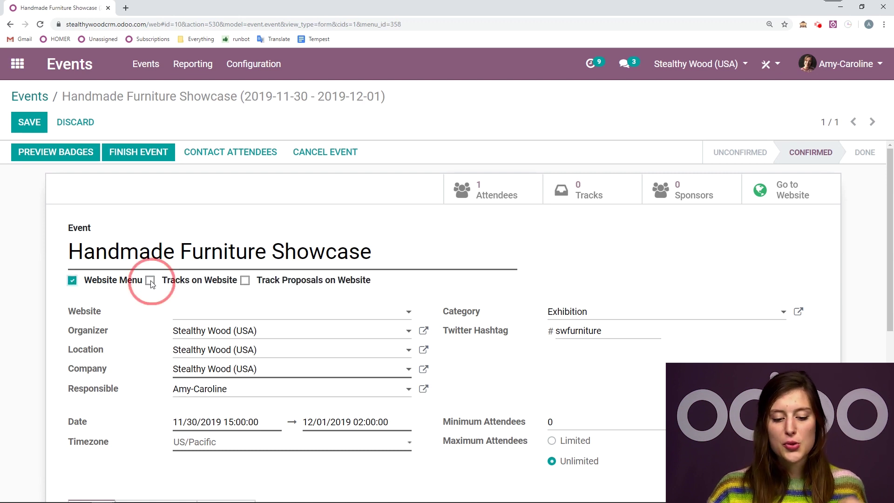
pyautogui.click(45, 122)
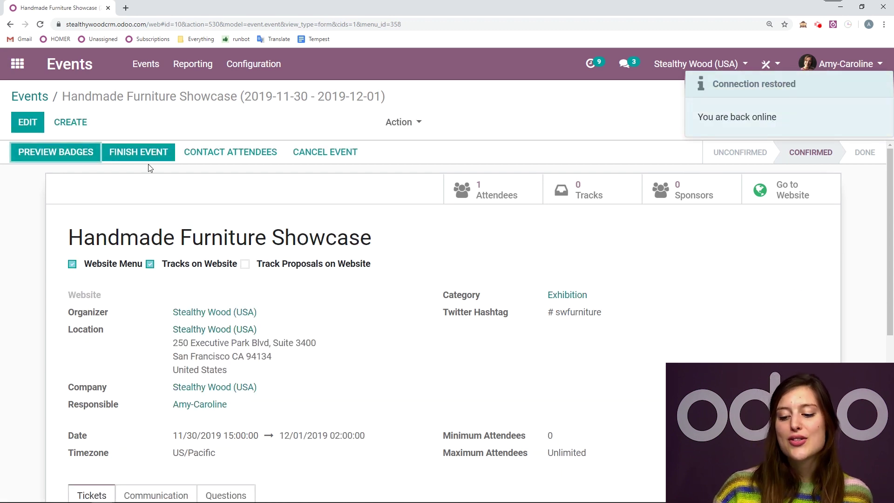
pyautogui.click(804, 190)
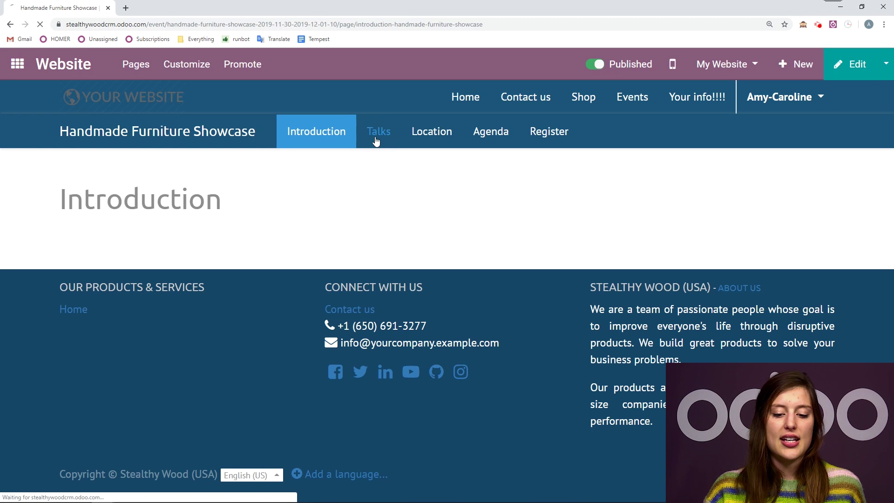
# Check the Talks page shows 'No tracks found!', then return to the event record in the backend
pyautogui.click(440, 135)
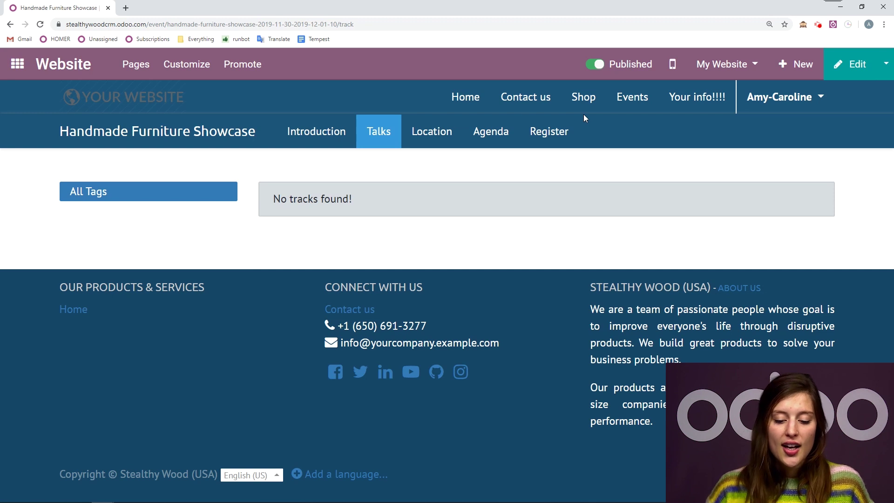
pyautogui.moveTo(354, 201); pyautogui.dragTo(255, 200)
pyautogui.click(314, 174)
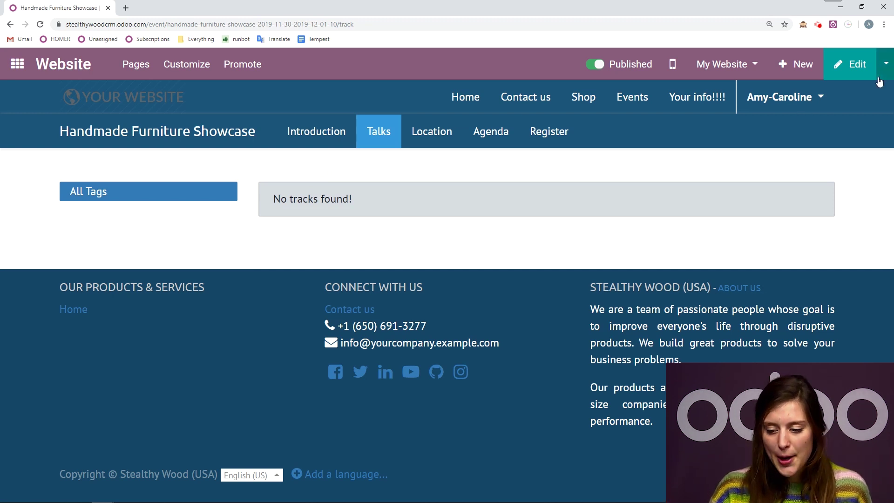
pyautogui.click(886, 63)
pyautogui.click(843, 95)
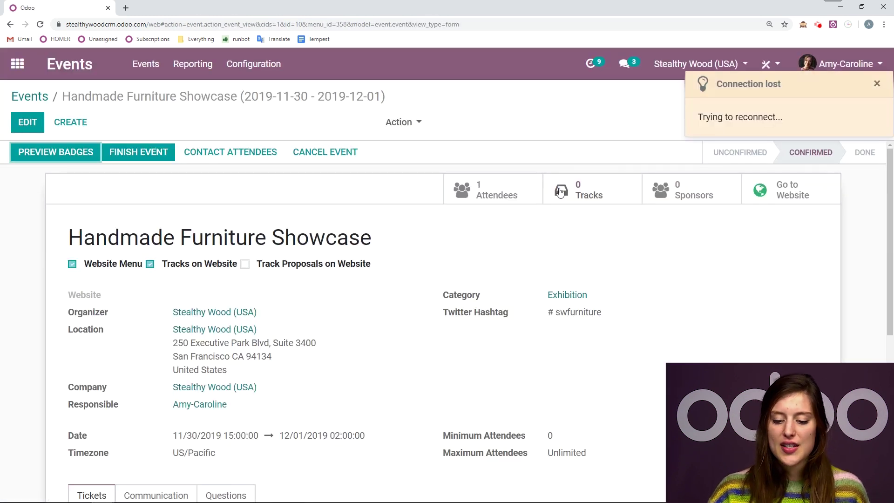
# Create a new event track titled 'Presentation of Azure Interior'
pyautogui.click(603, 199)
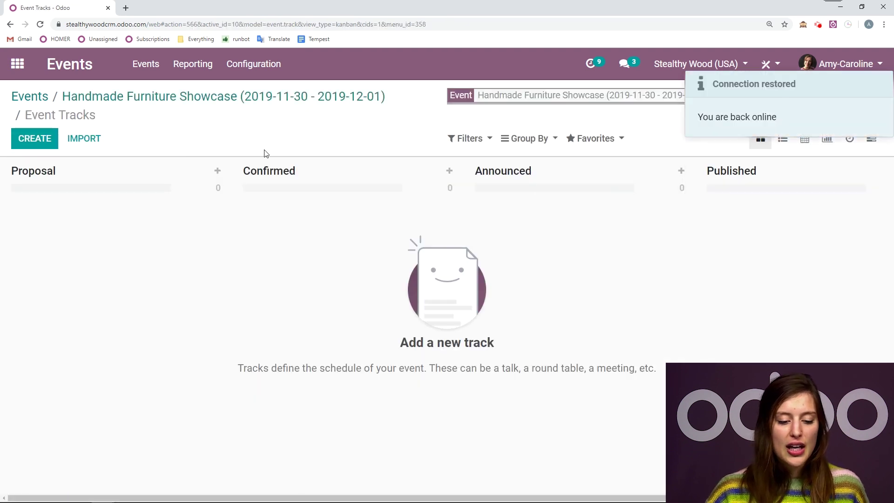
pyautogui.click(19, 136)
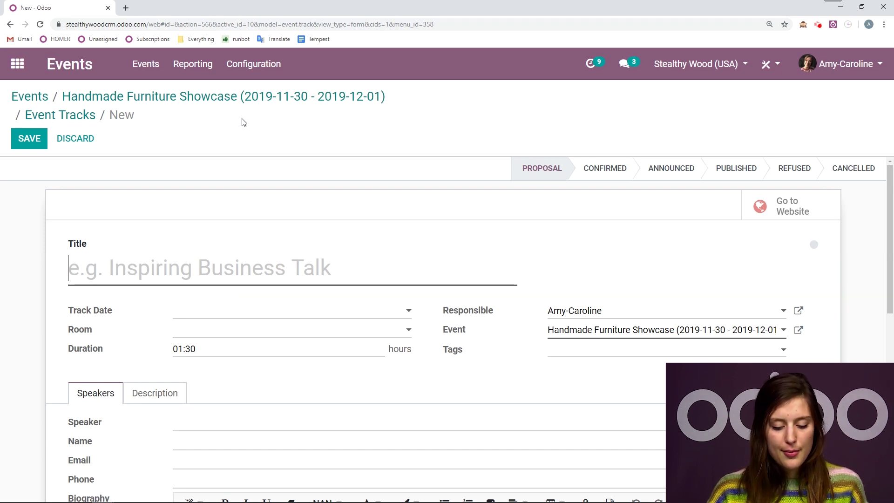
pyautogui.write('Pre')
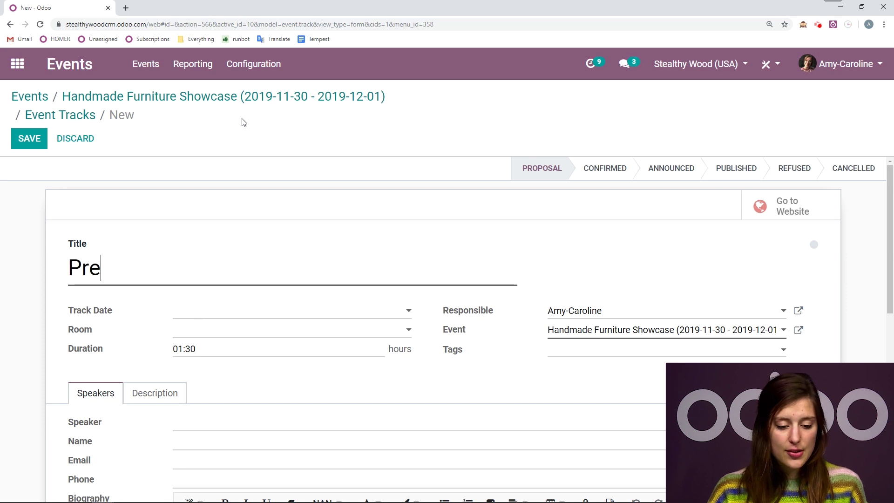
pyautogui.write('sentation')
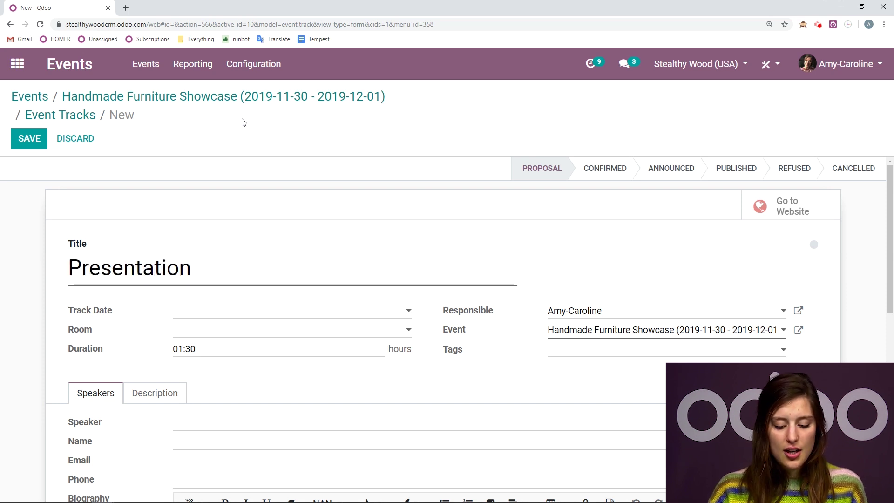
pyautogui.write(' of Azure IN of Azure IN')
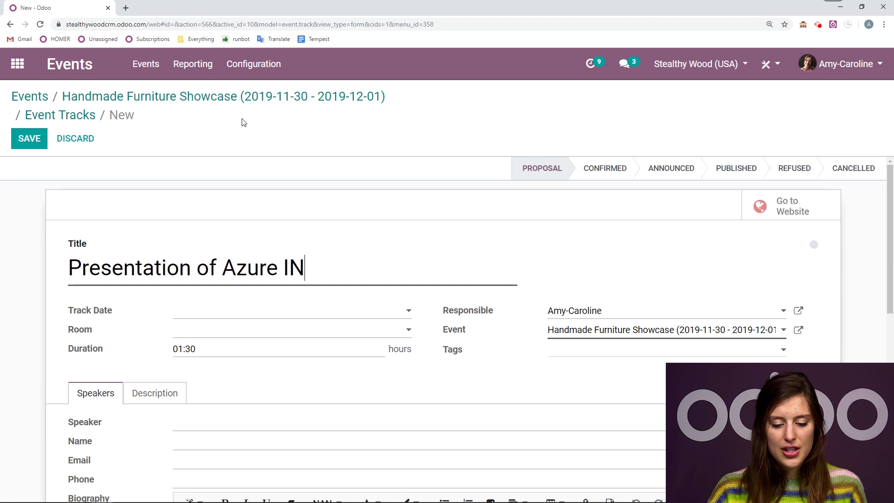
pyautogui.write('te')
pyautogui.press('BackSpace')
pyautogui.press('BackSpace')
pyautogui.press('BackSpace')
pyautogui.write('nterior')
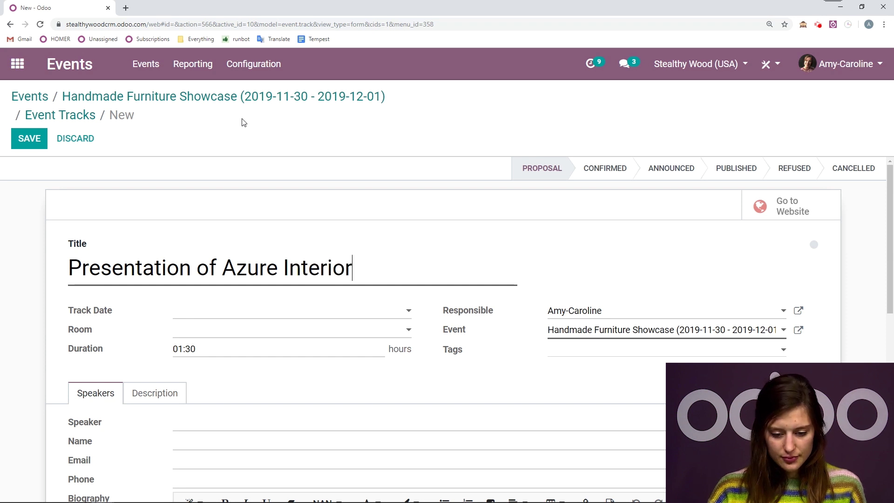
pyautogui.scroll(-1, 529, 350)
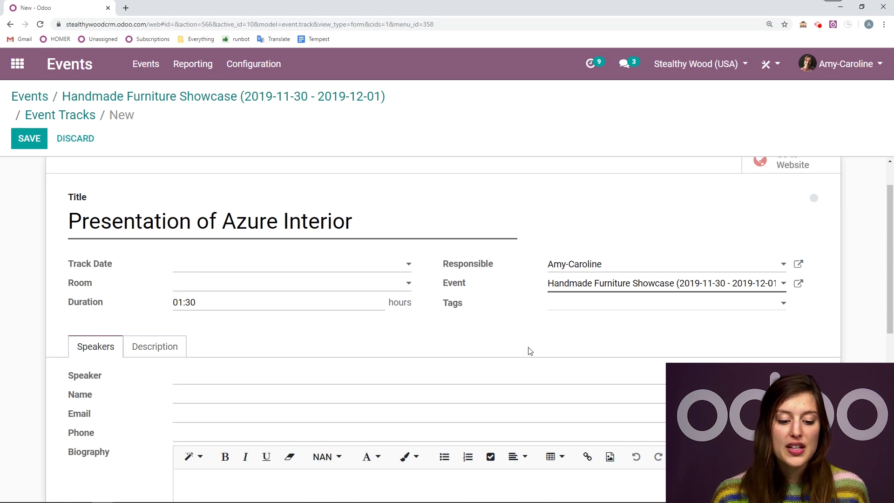
# Set the track date to 11/30/2019 17:00:00
pyautogui.click(282, 269)
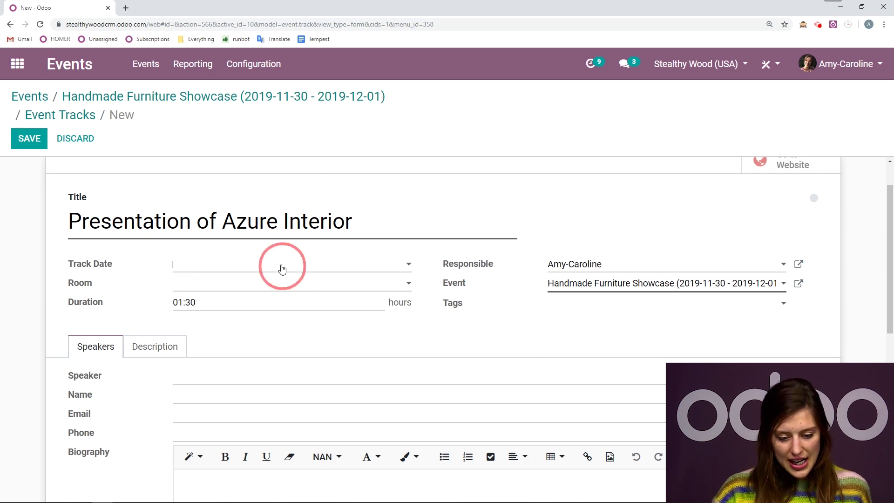
pyautogui.click(323, 205)
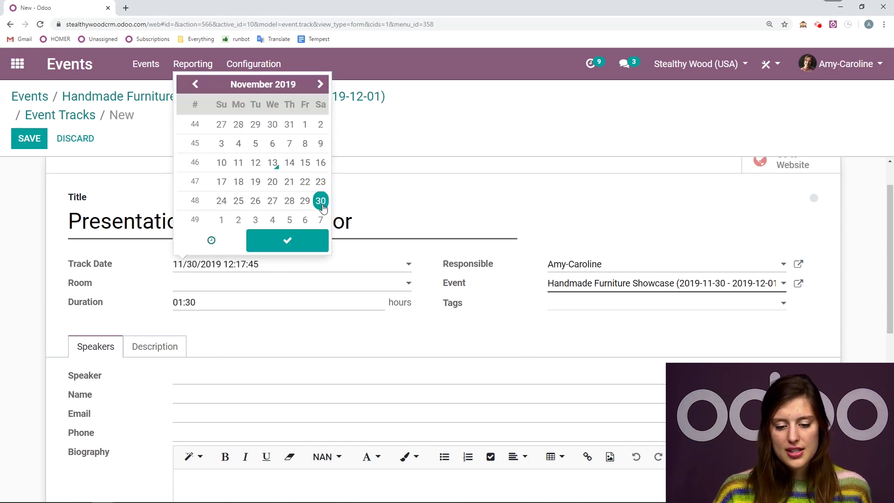
pyautogui.click(232, 240)
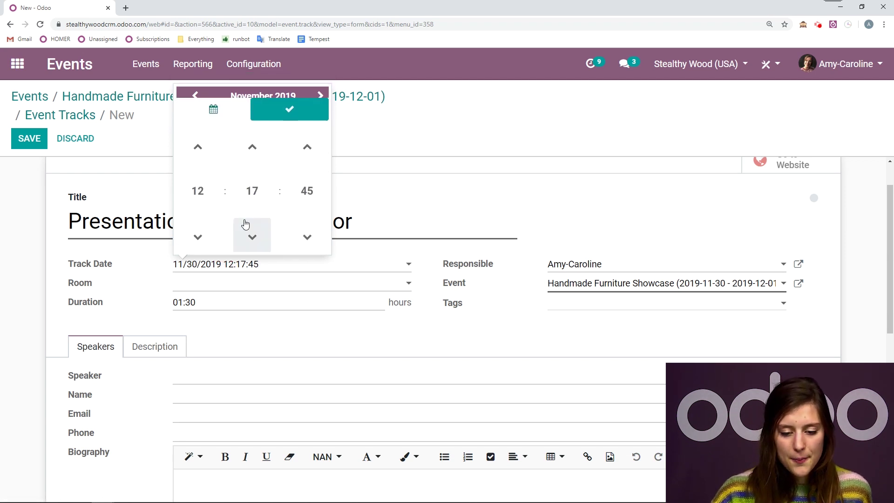
pyautogui.click(200, 186)
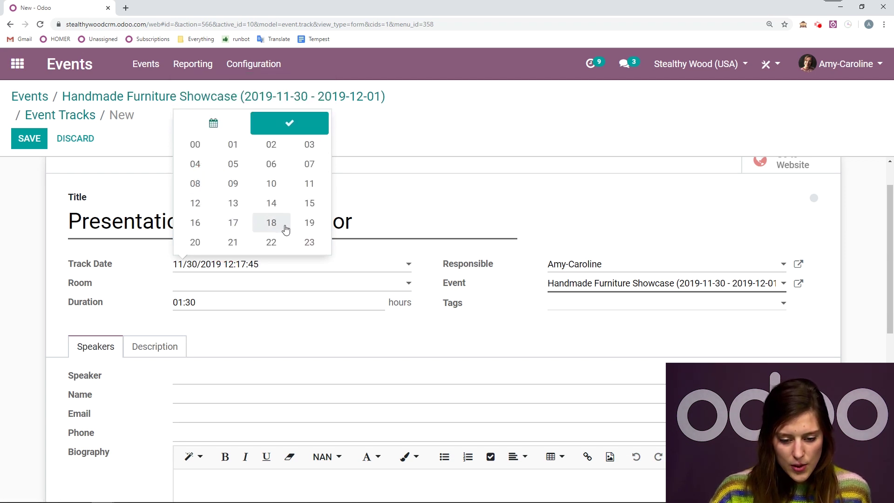
pyautogui.click(236, 225)
pyautogui.click(252, 180)
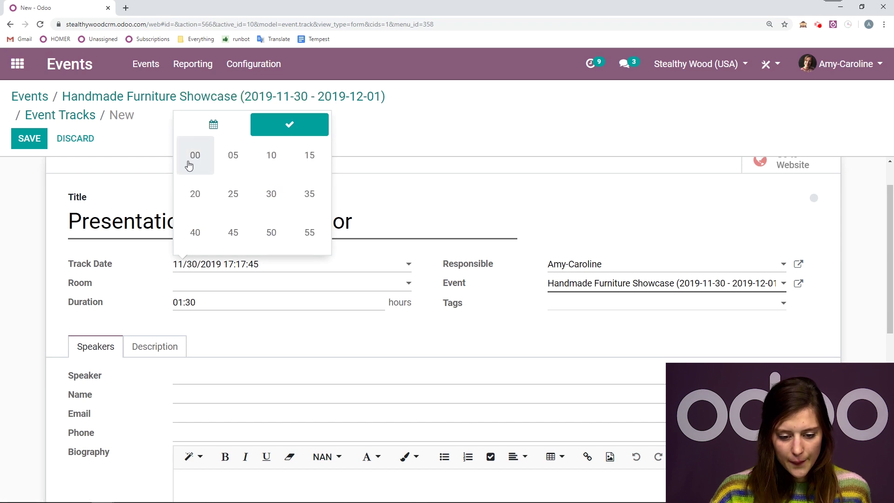
pyautogui.click(192, 158)
pyautogui.click(252, 180)
pyautogui.click(194, 170)
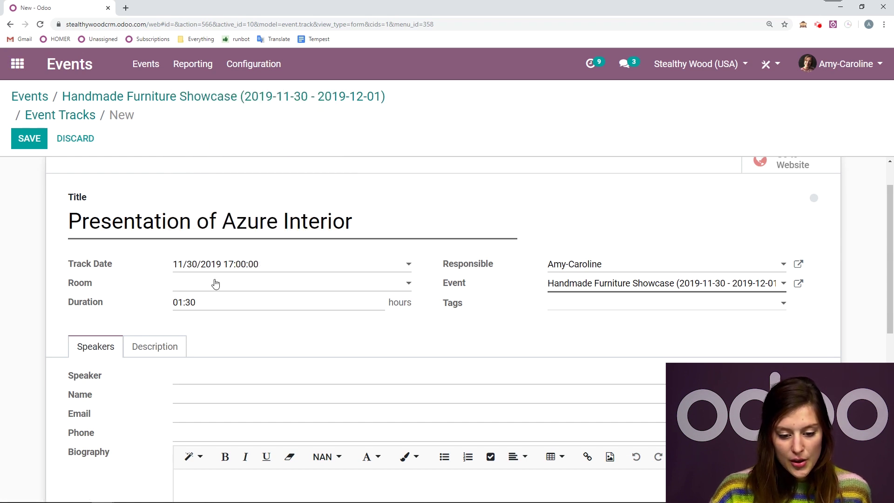
# Assign the track to room Lauzelle and change its duration to 01:00
pyautogui.click(218, 283)
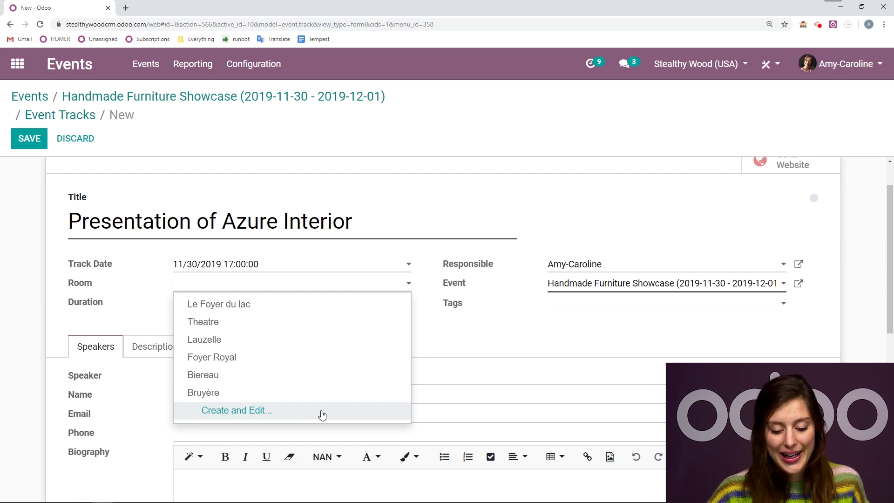
pyautogui.click(253, 345)
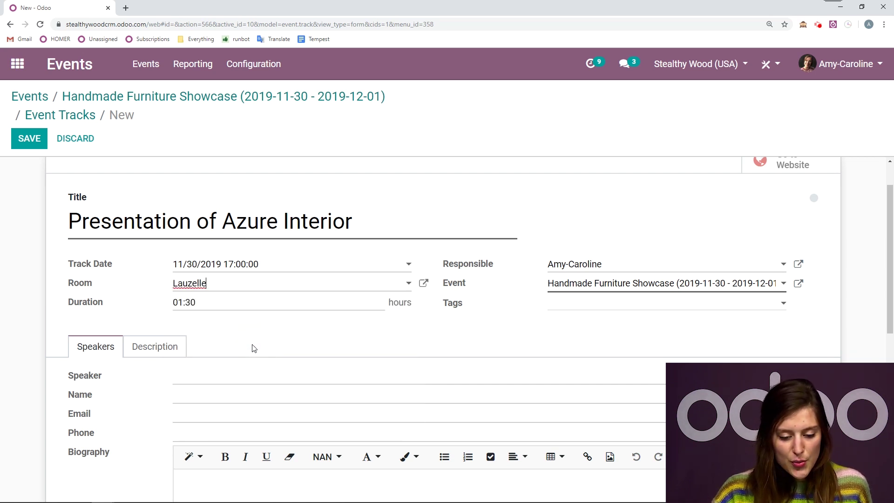
pyautogui.moveTo(214, 305); pyautogui.dragTo(188, 305)
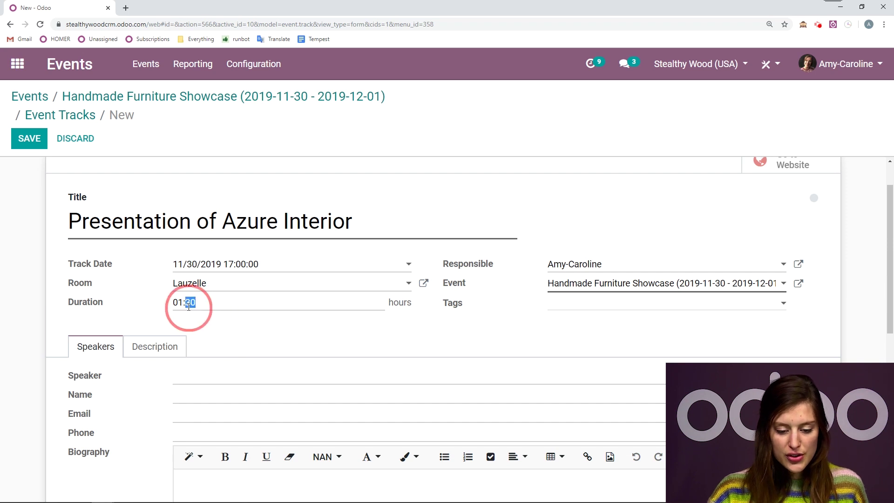
pyautogui.write('00')
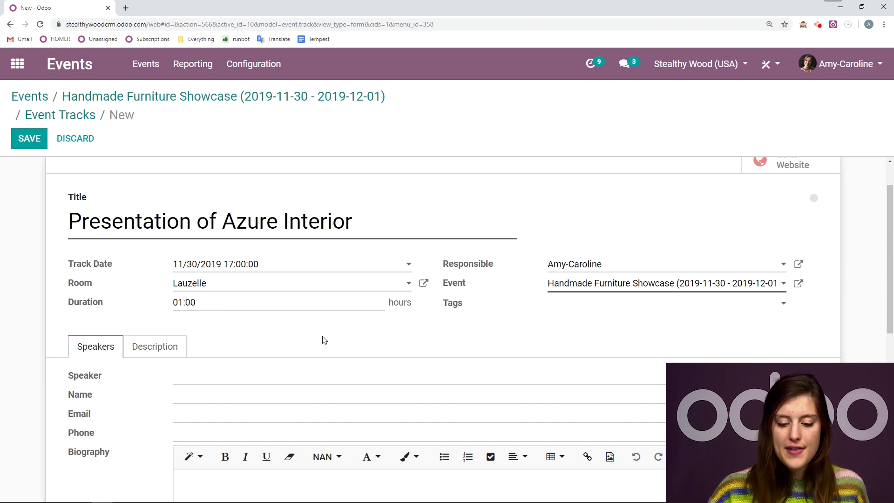
pyautogui.scroll(-1, 647, 321)
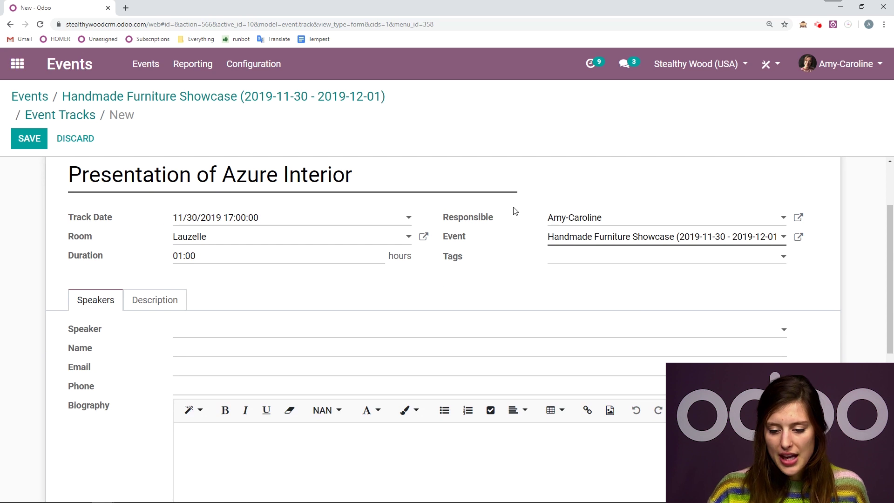
# Review the Responsible and Event fields, keeping their current values
pyautogui.click(639, 218)
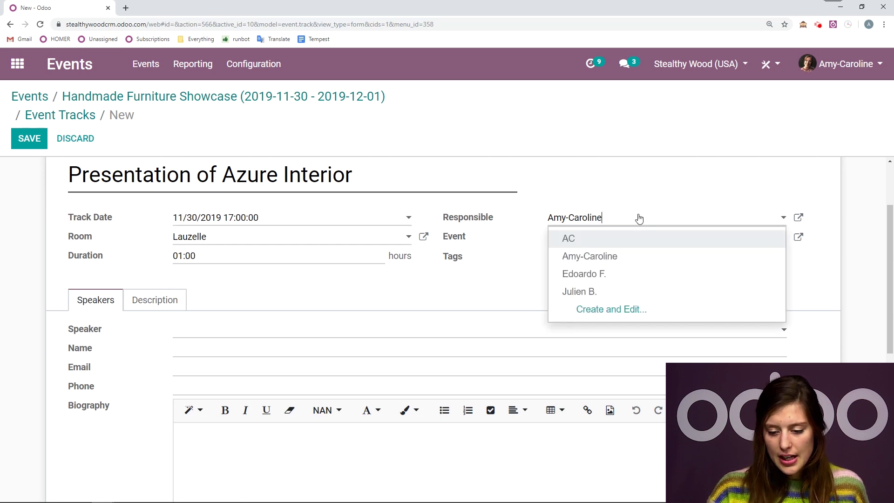
pyautogui.click(641, 195)
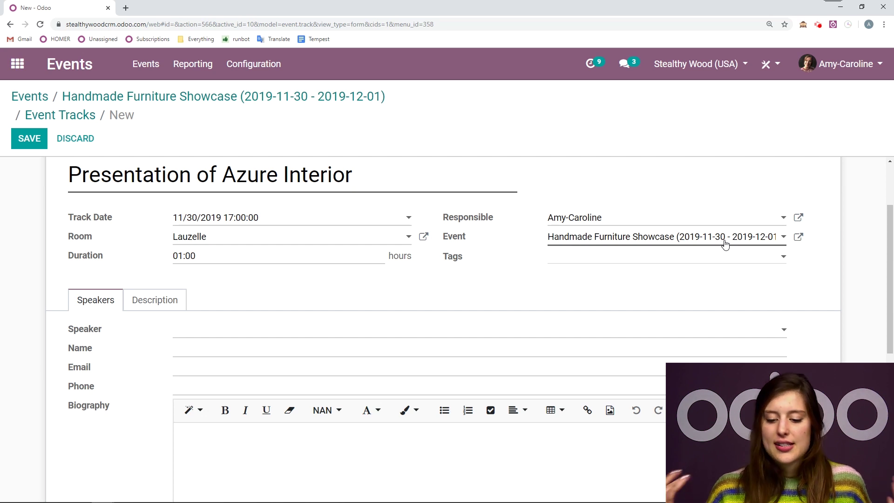
pyautogui.scroll(1, 725, 243)
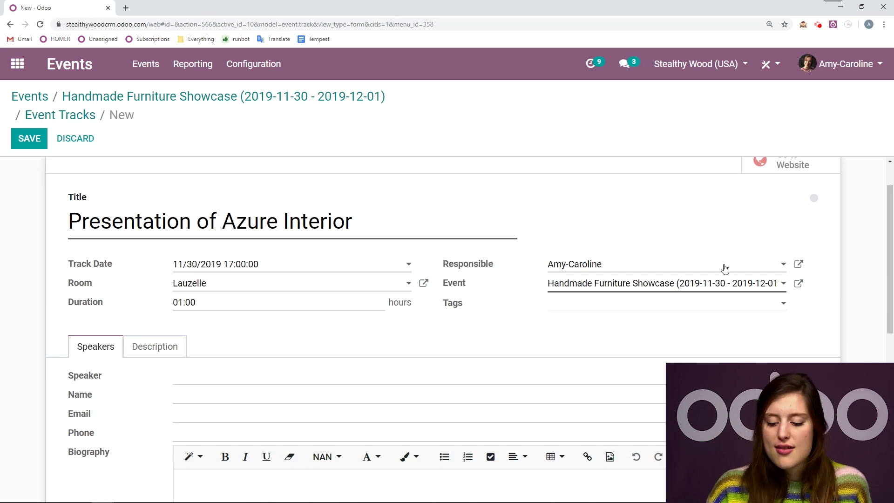
pyautogui.click(721, 284)
pyautogui.click(656, 245)
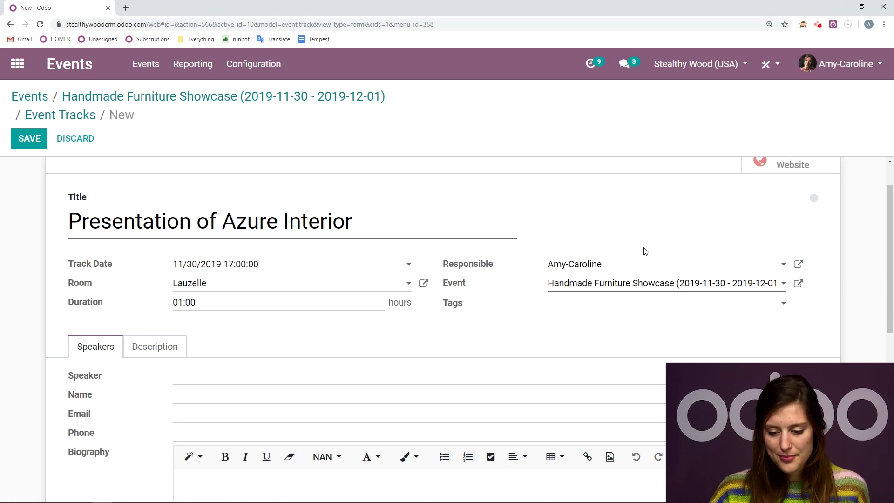
pyautogui.scroll(-1, 569, 286)
pyautogui.scroll(-1, 403, 289)
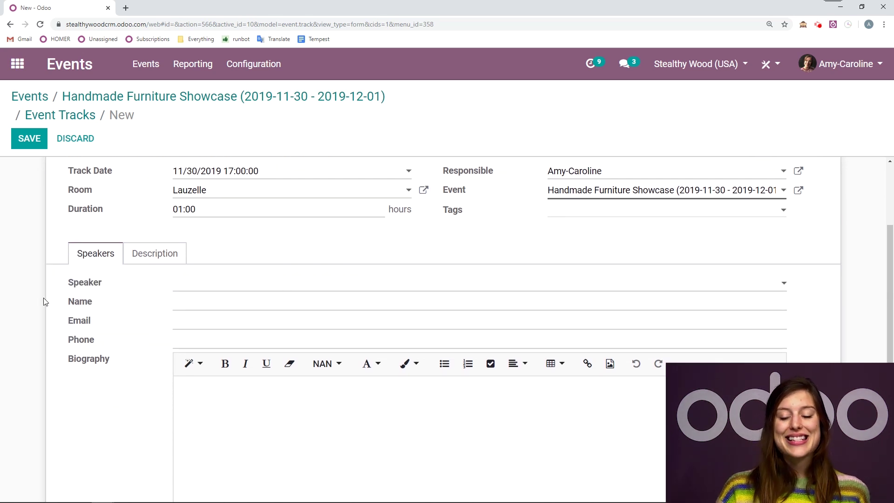
# Choose the second Azure Interior employee contact as the track's speaker
pyautogui.click(256, 284)
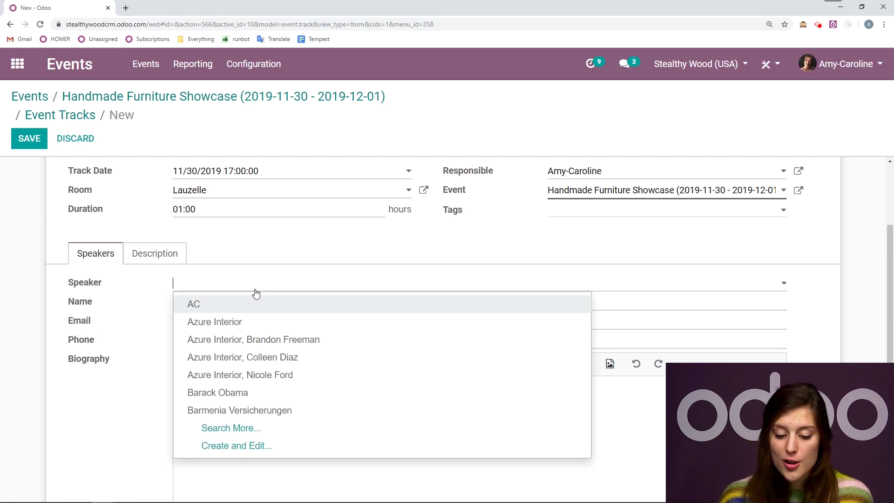
pyautogui.click(345, 362)
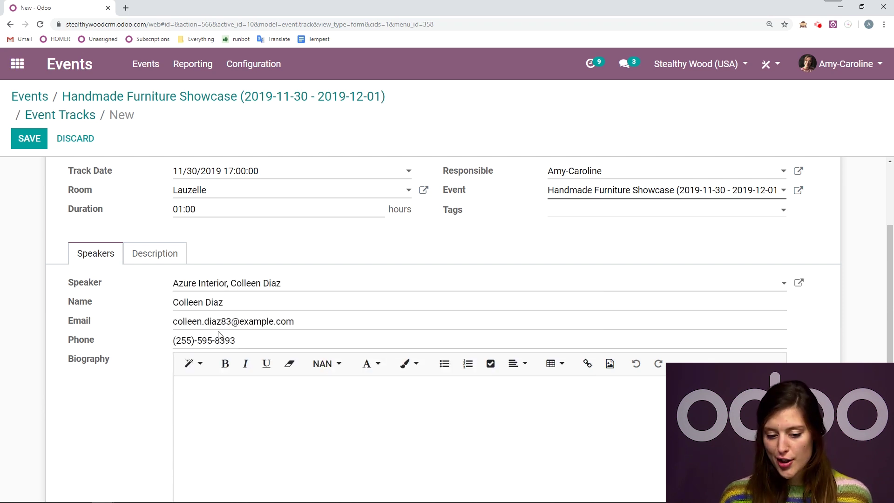
pyautogui.scroll(2, 219, 334)
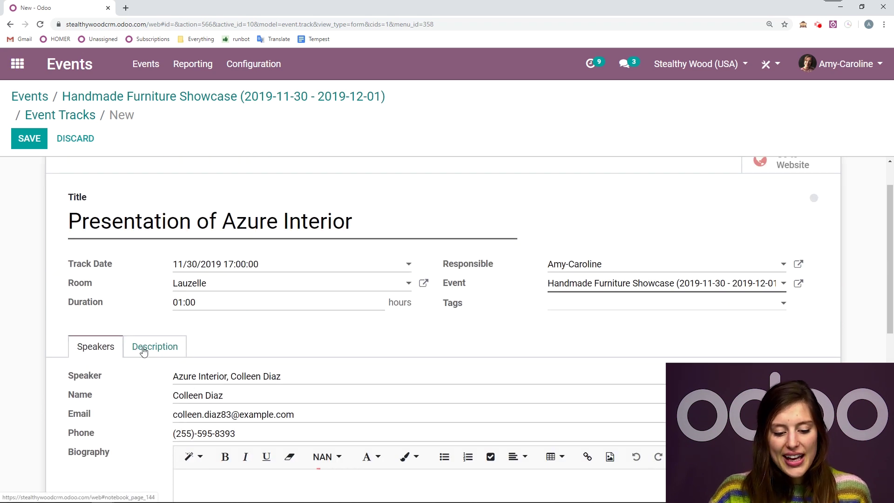
# Enter the description 'Yay for this presentation!', save the track, and start another new track
pyautogui.click(155, 349)
pyautogui.click(219, 415)
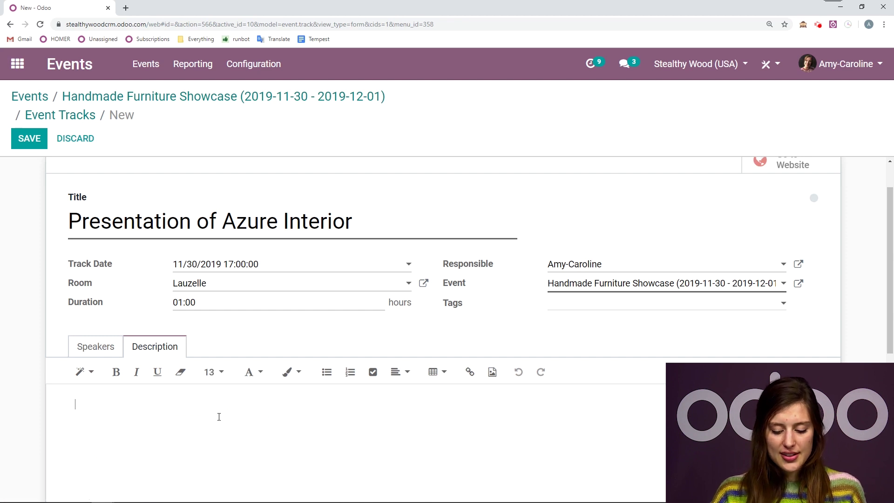
pyautogui.write('Yay for this pre')
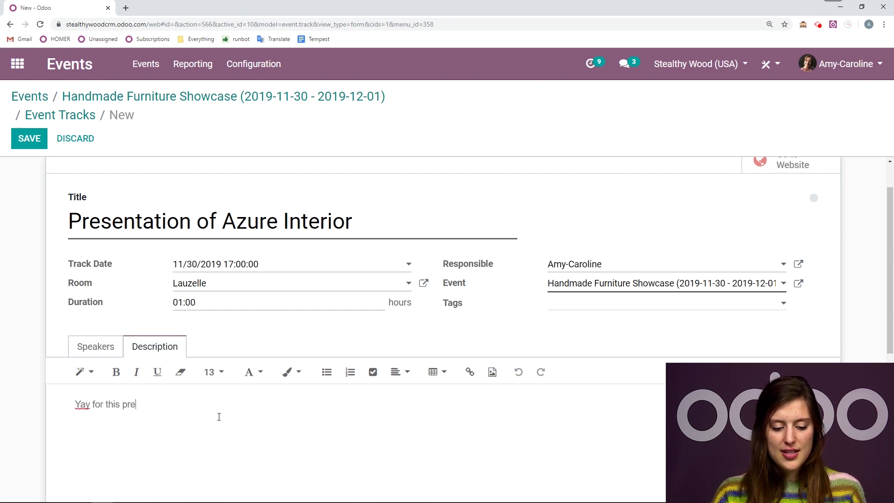
pyautogui.write('sentation!')
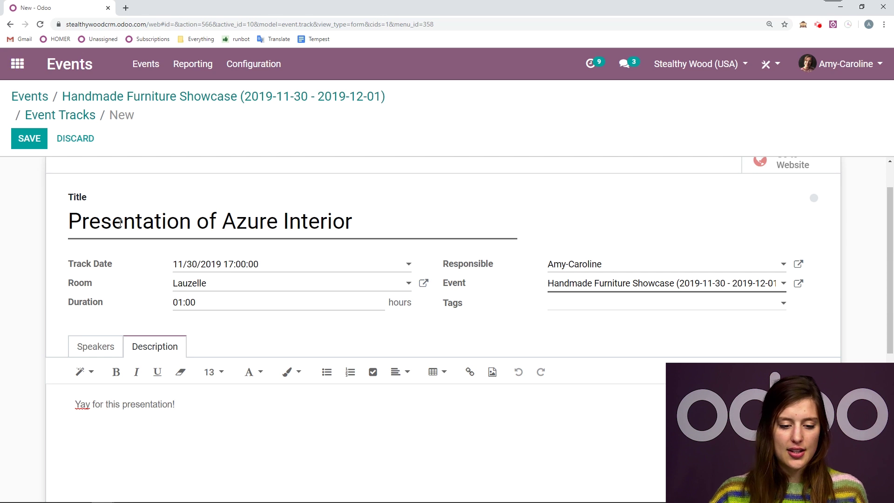
pyautogui.click(29, 139)
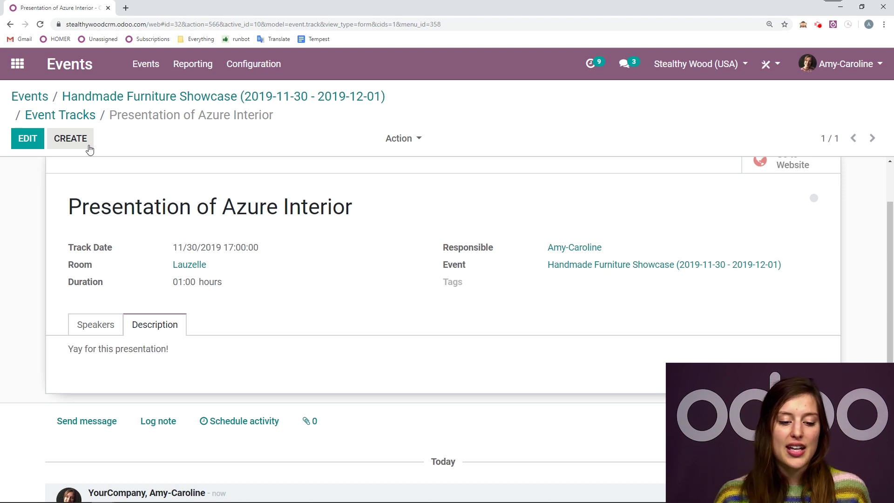
pyautogui.click(70, 139)
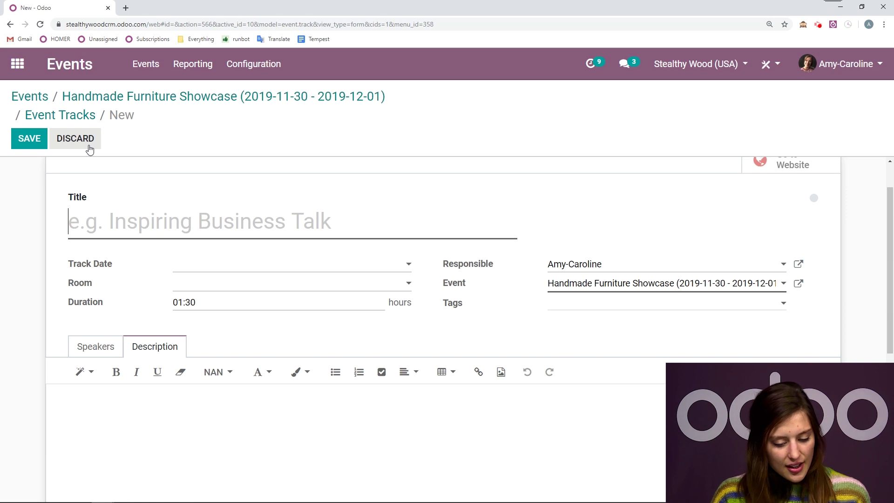
# Title the track 'How it's made' and date it 11/30/2019 18:00:00
pyautogui.write('H')
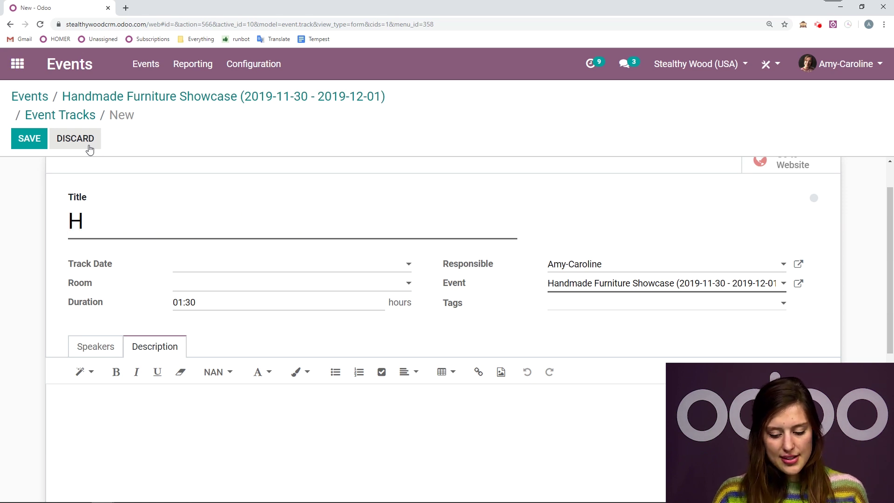
pyautogui.write("ow it's ma")
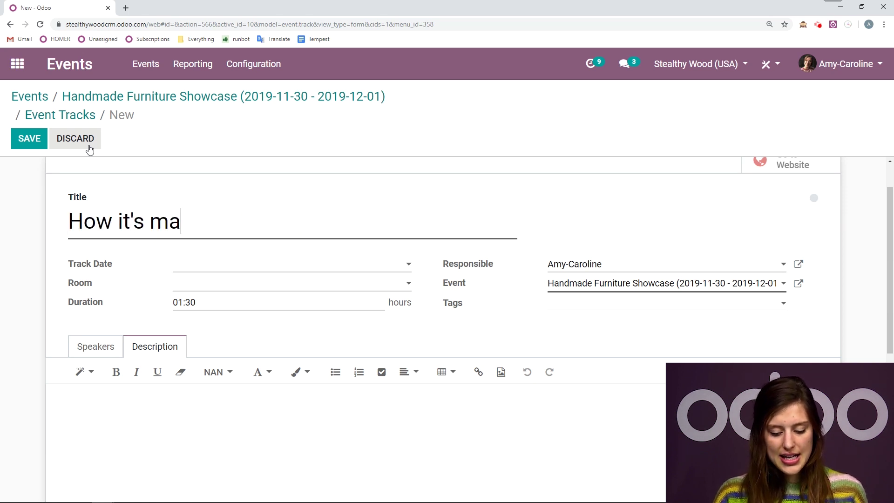
pyautogui.write('de')
pyautogui.click(256, 264)
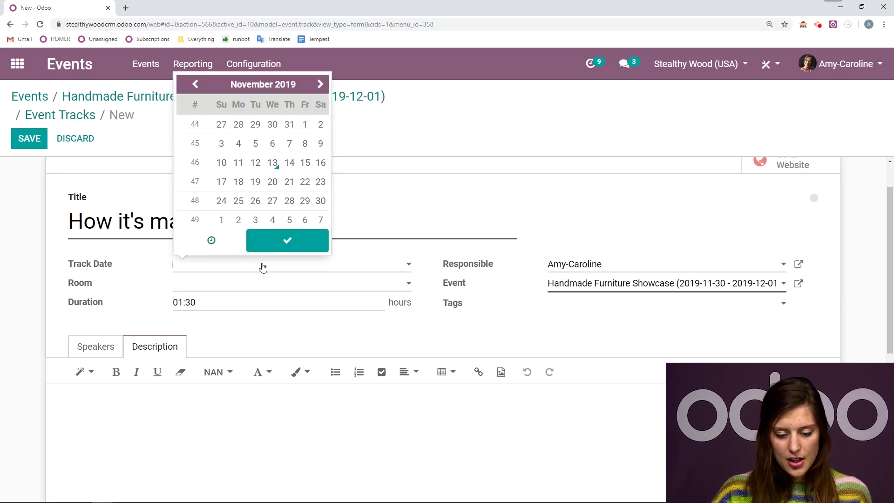
pyautogui.click(321, 201)
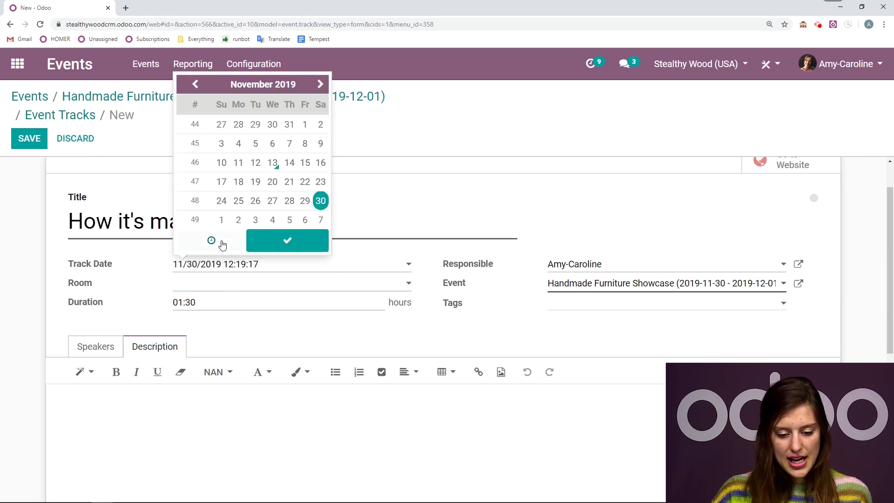
pyautogui.click(214, 241)
pyautogui.click(198, 181)
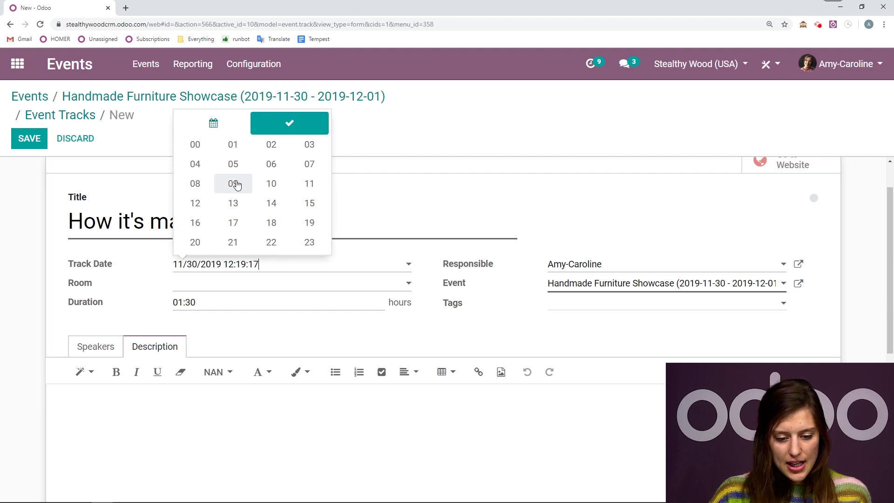
pyautogui.click(272, 224)
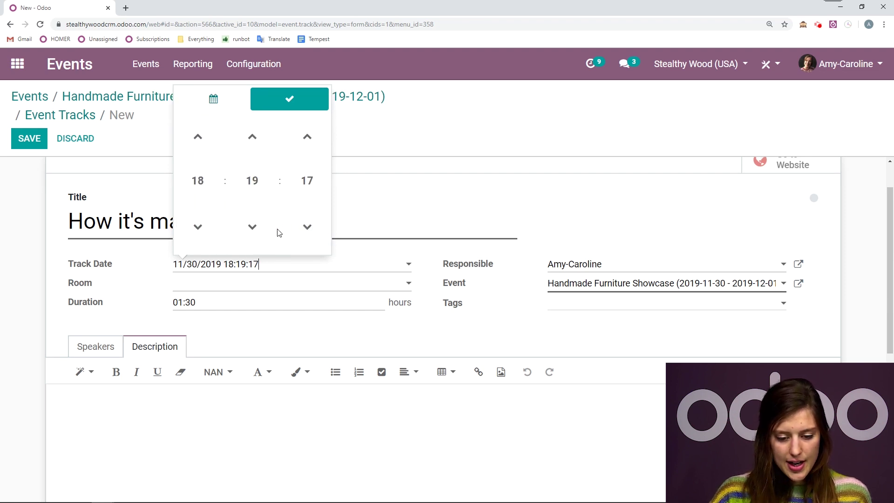
pyautogui.click(259, 196)
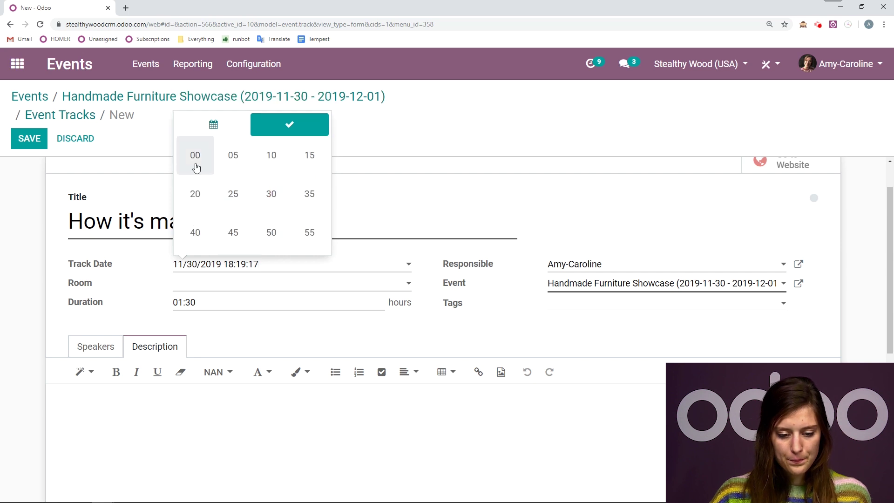
pyautogui.click(196, 158)
pyautogui.click(307, 180)
pyautogui.click(203, 147)
# Change the track duration to 00:30
pyautogui.click(201, 301)
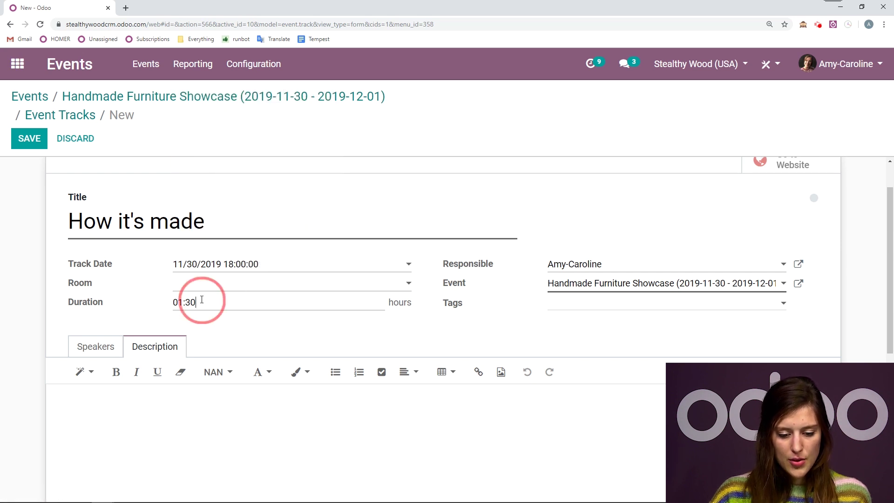
pyautogui.press('BackSpace')
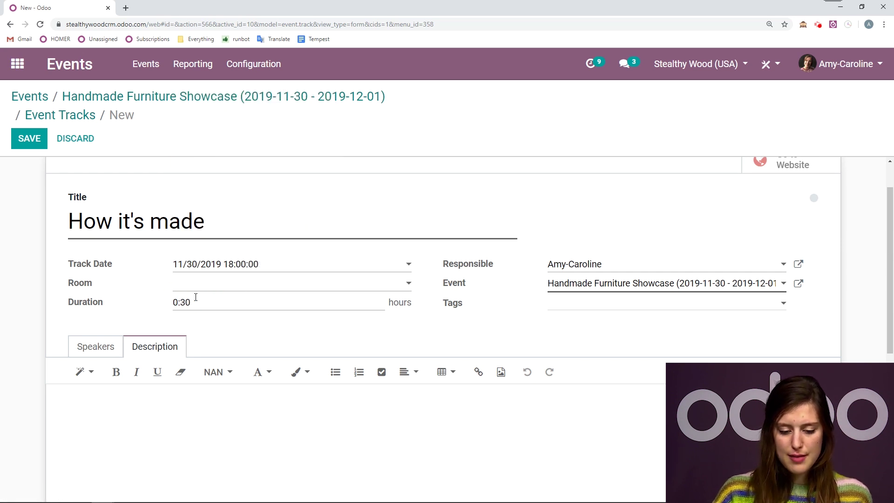
pyautogui.write('0')
pyautogui.click(278, 335)
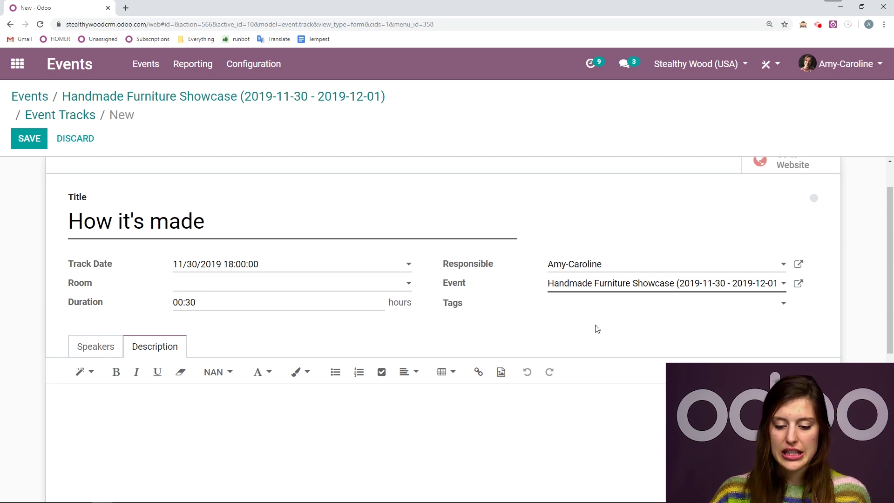
pyautogui.scroll(-1, 585, 322)
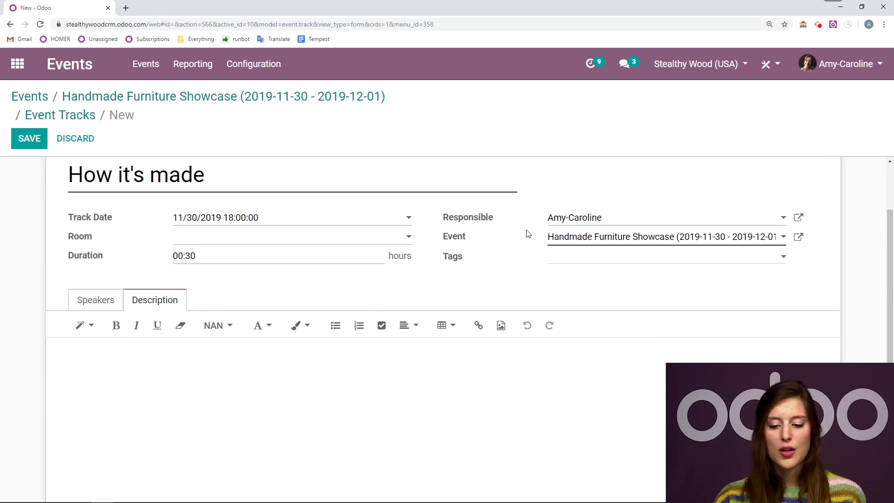
pyautogui.scroll(-2, 110, 266)
# Select the third Azure Interior employee contact as the How it's made speaker
pyautogui.click(99, 209)
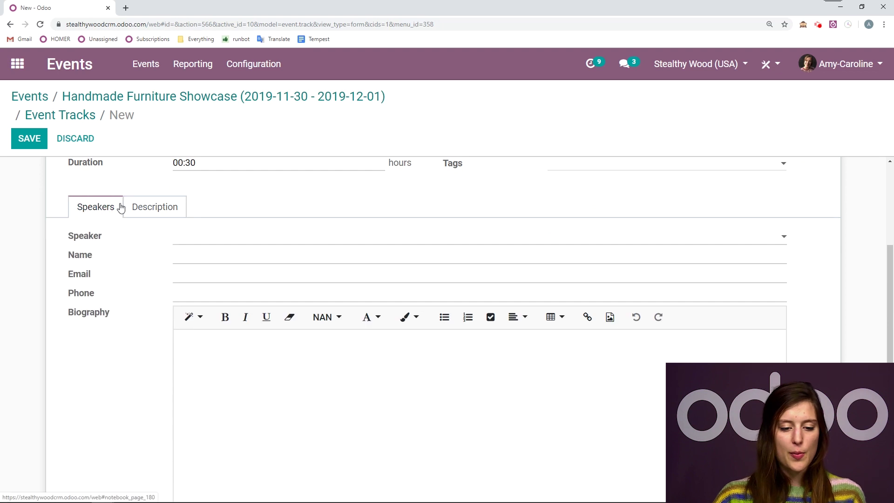
pyautogui.click(227, 231)
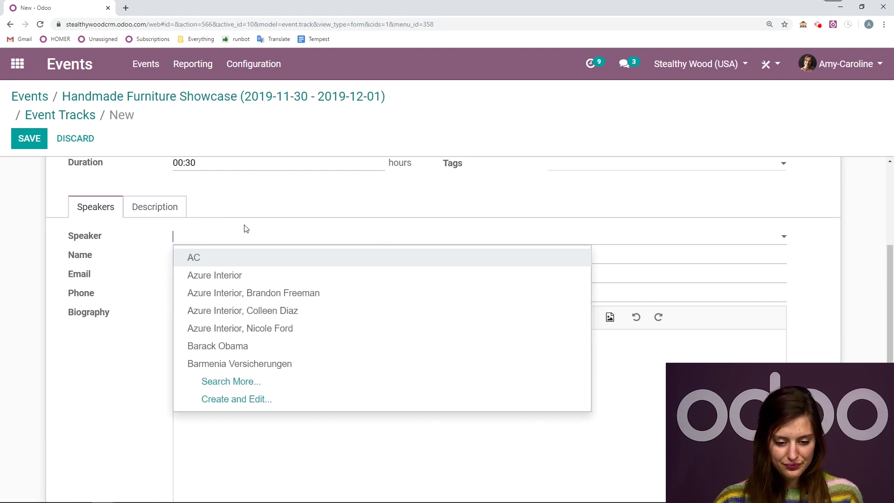
pyautogui.click(316, 329)
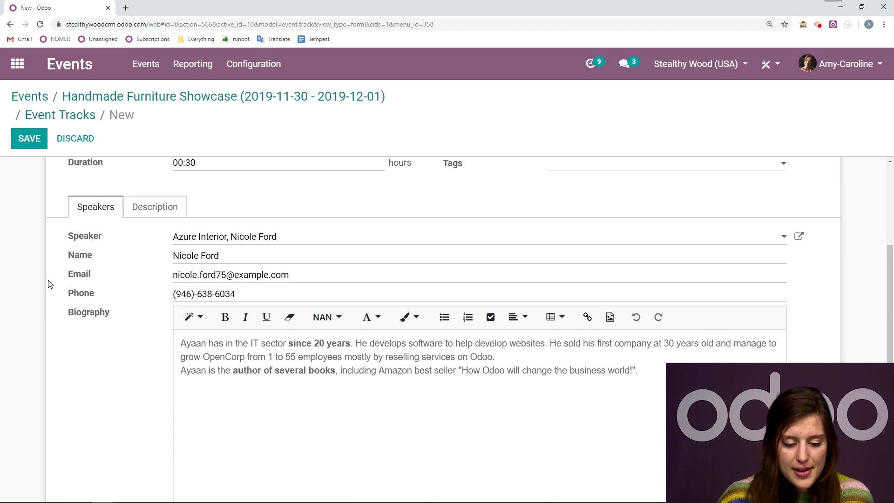
# Add description 'This will be the best presentation EVER', save, set Confirmed, and view its web page
pyautogui.click(177, 205)
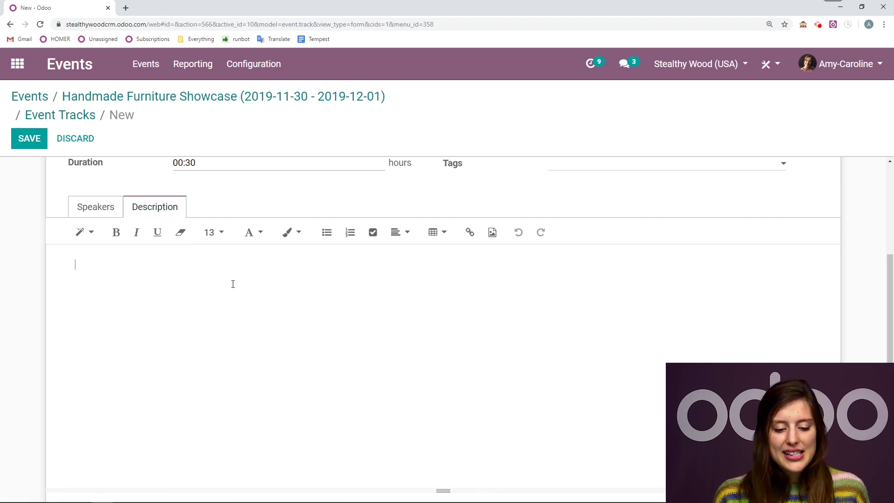
pyautogui.write('This wil')
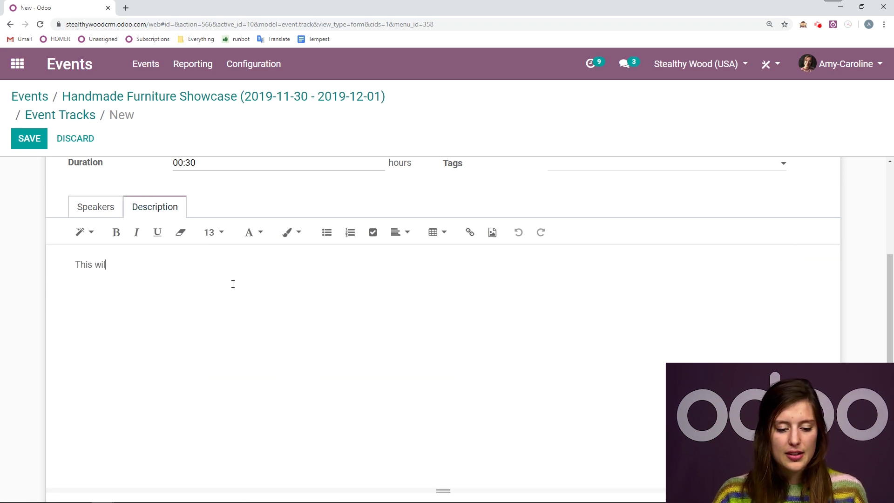
pyautogui.write('l be the best ')
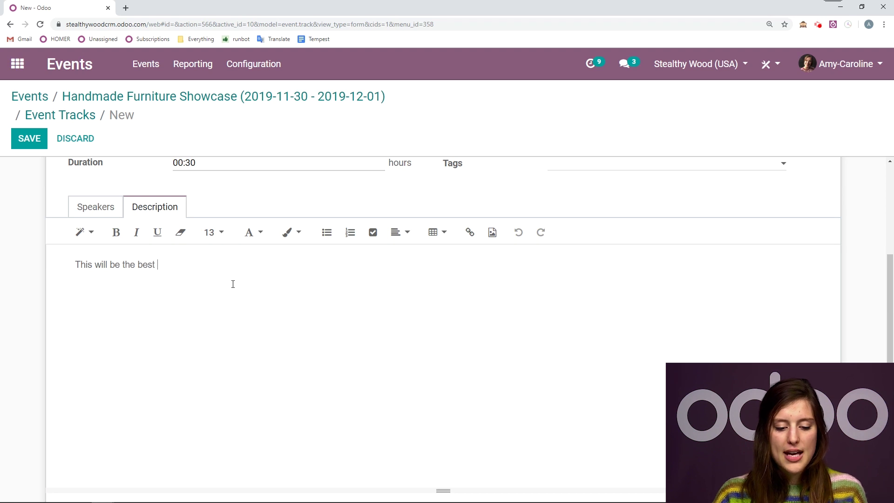
pyautogui.write('presentation EVER')
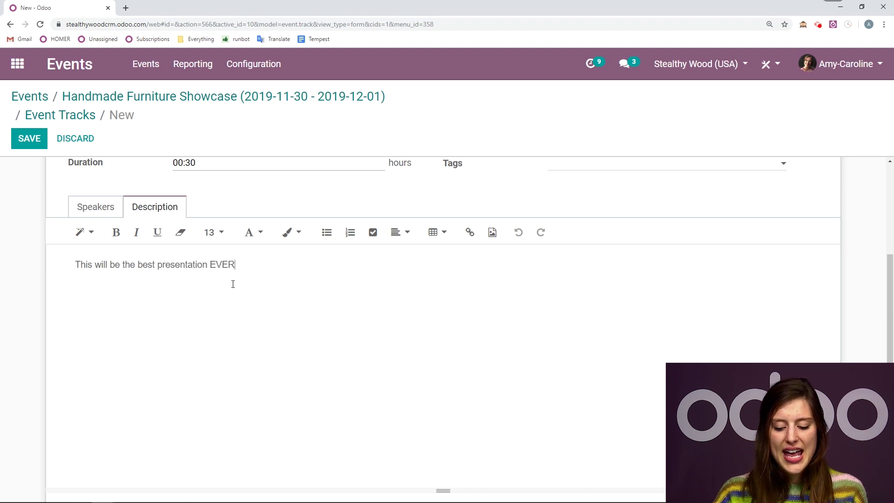
pyautogui.write('888')
pyautogui.press('BackSpace')
pyautogui.press('BackSpace')
pyautogui.press('BackSpace')
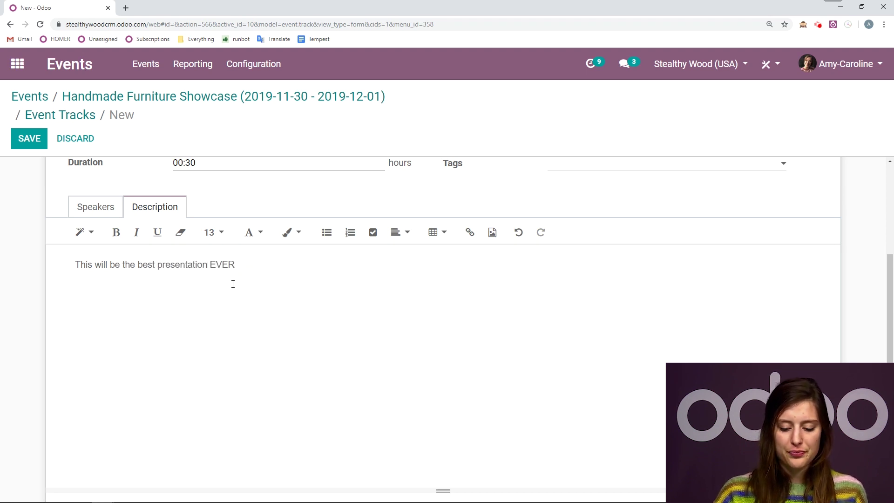
pyautogui.click(29, 139)
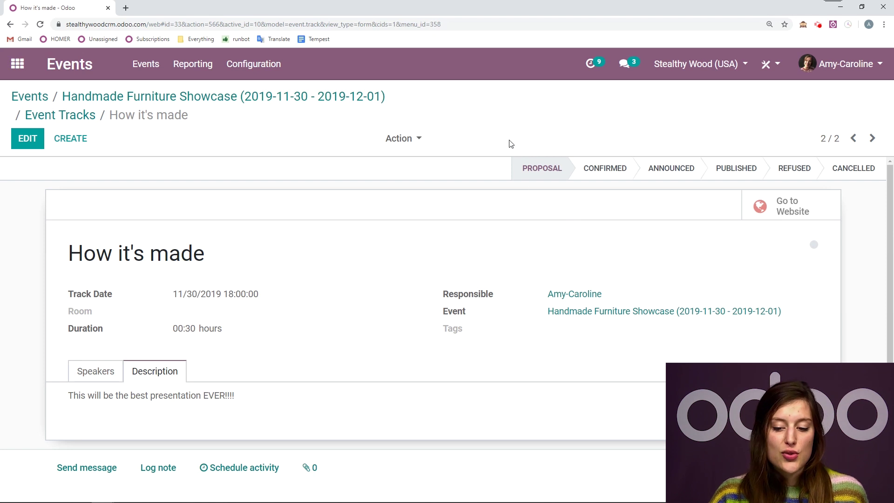
pyautogui.click(599, 169)
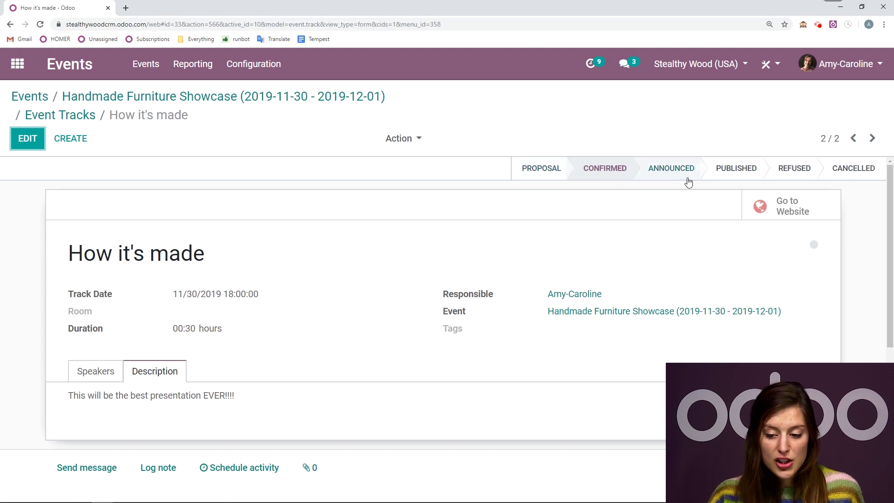
pyautogui.click(807, 205)
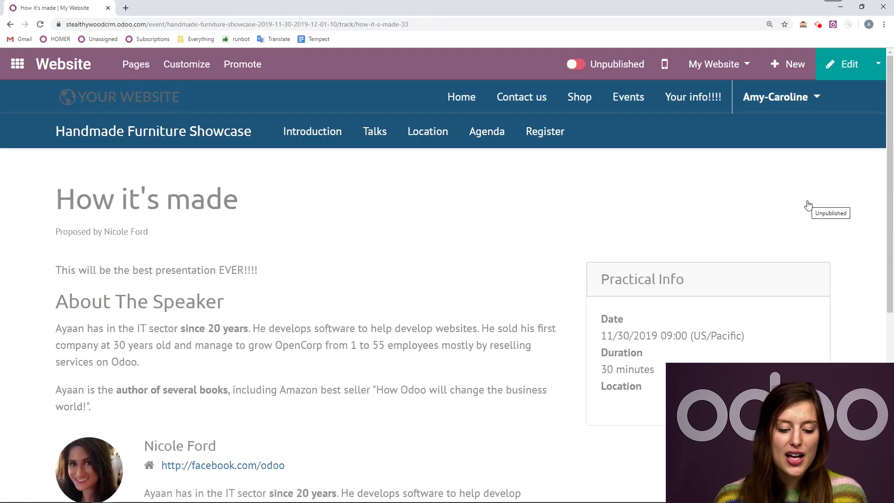
# Review the How it's made talk page, then enter and leave the website editor without changes
pyautogui.scroll(-2, 509, 275)
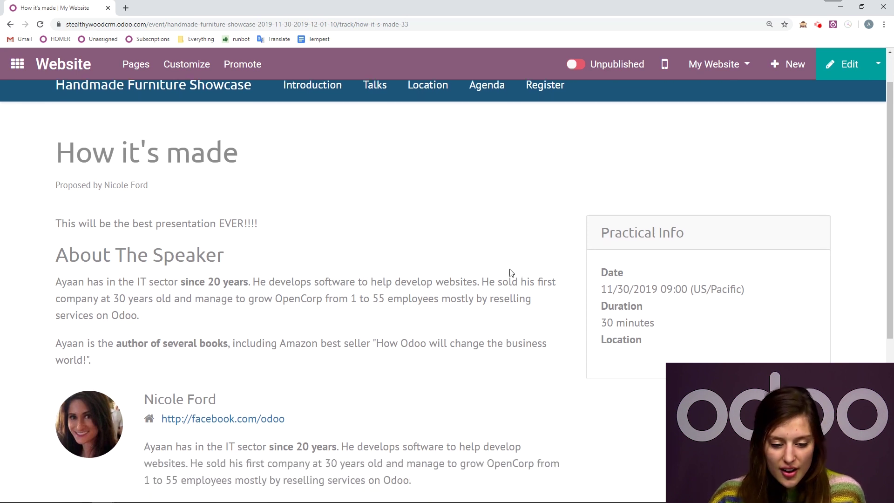
pyautogui.moveTo(274, 180); pyautogui.dragTo(34, 176)
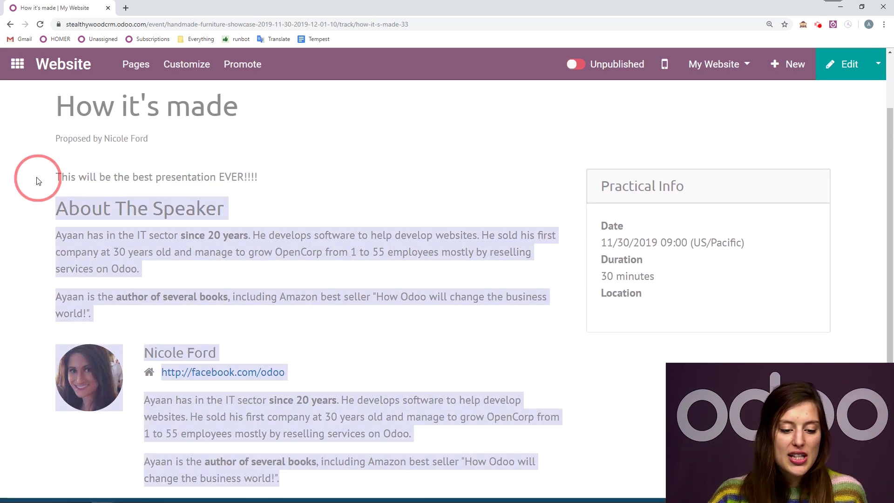
pyautogui.click(235, 194)
pyautogui.scroll(-4, 317, 368)
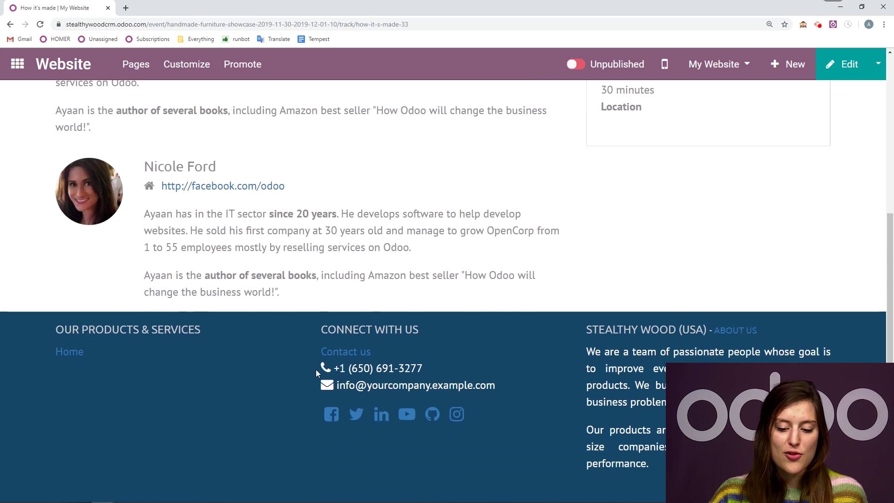
pyautogui.scroll(5, 467, 281)
pyautogui.scroll(1, 467, 282)
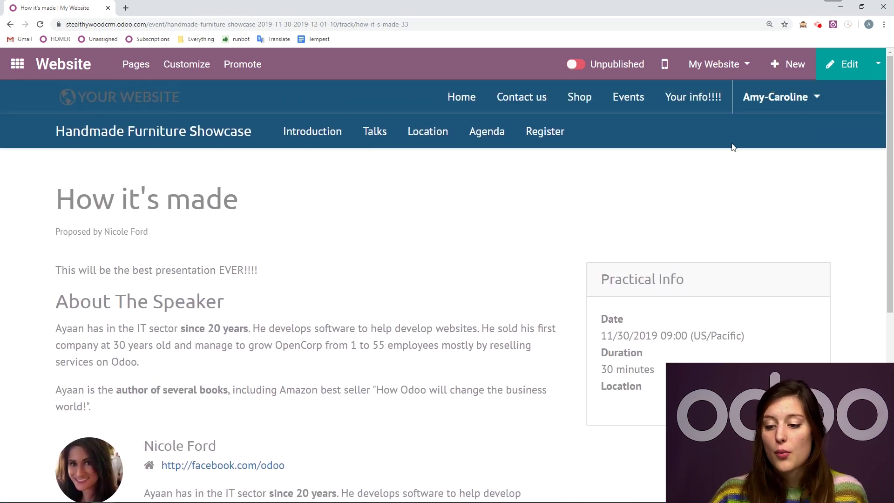
pyautogui.click(836, 74)
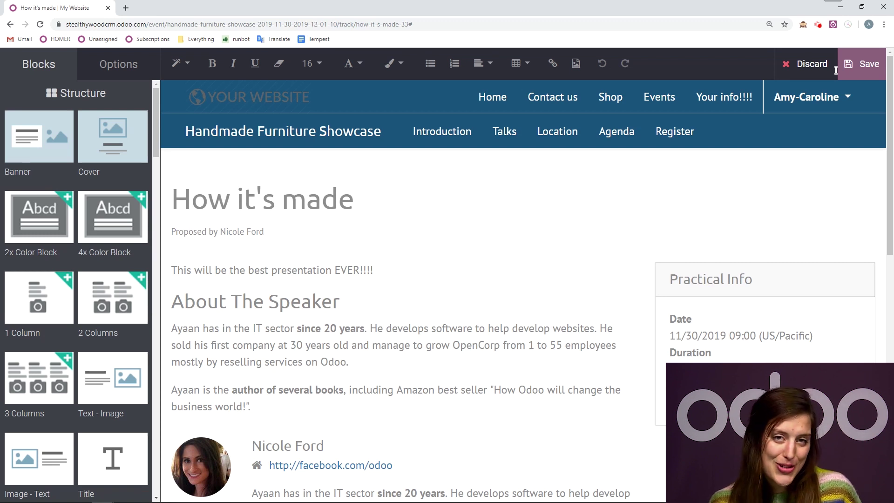
pyautogui.click(861, 62)
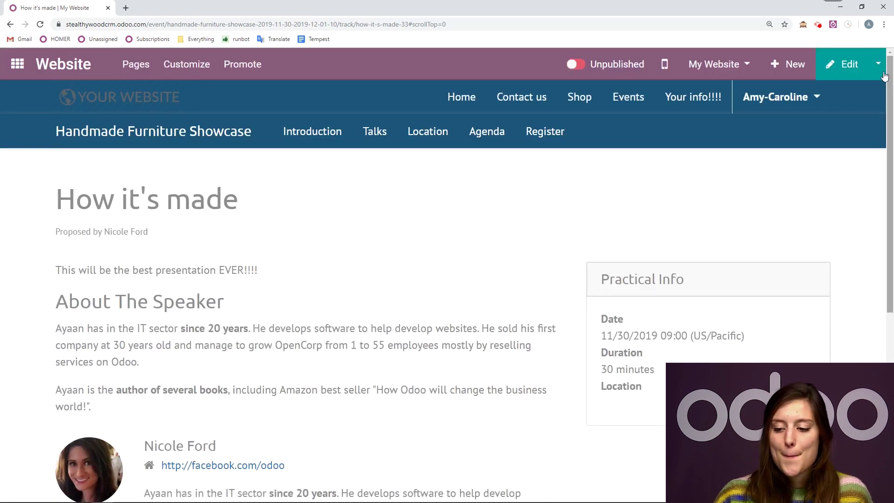
# Open the How it's made track in the backend and return to the Event Tracks list
pyautogui.click(878, 68)
pyautogui.click(831, 97)
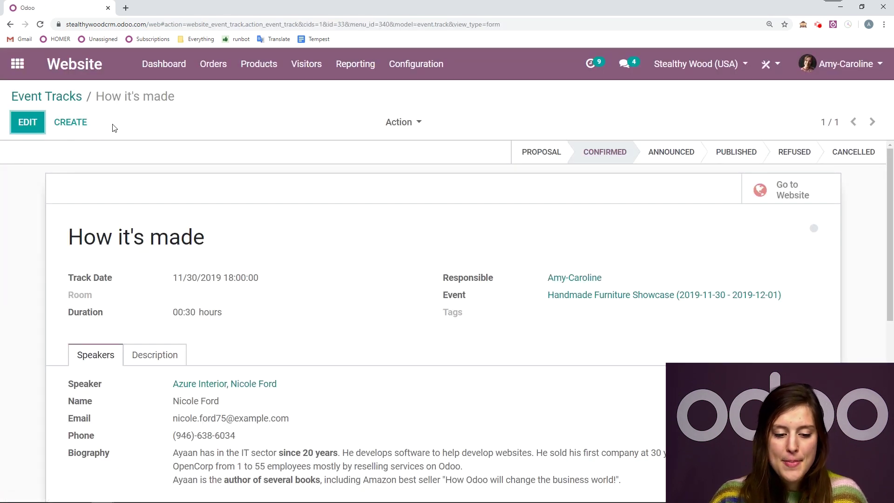
pyautogui.click(72, 105)
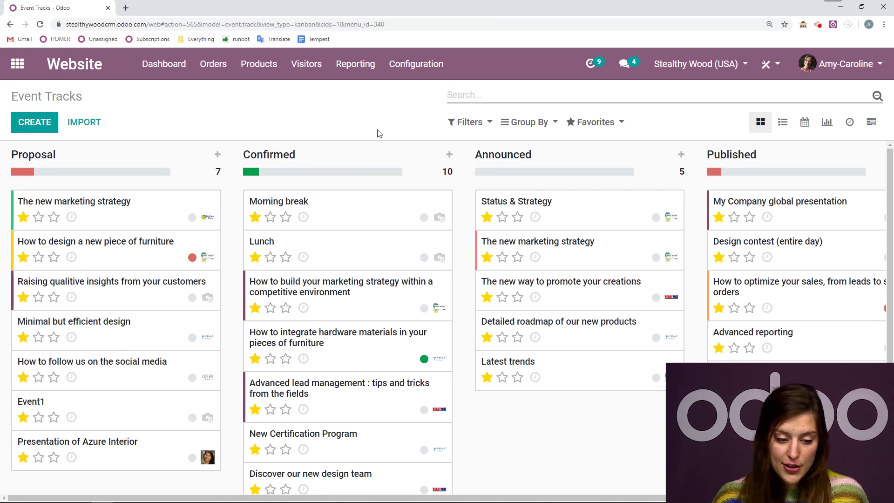
# Group the event tracks by Event
pyautogui.click(488, 122)
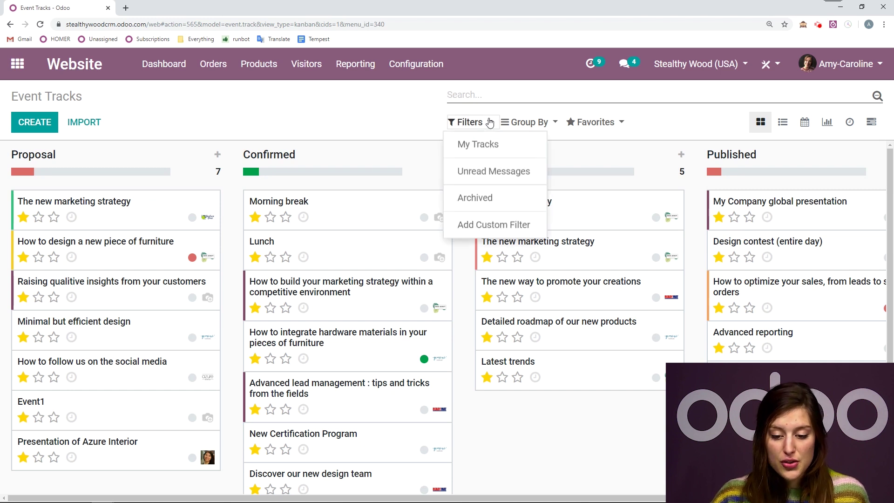
pyautogui.click(517, 122)
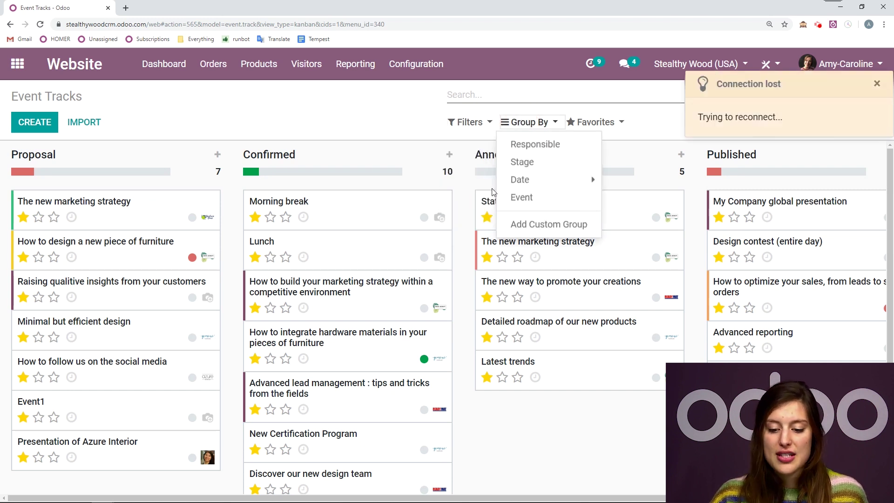
pyautogui.click(518, 197)
pyautogui.click(381, 119)
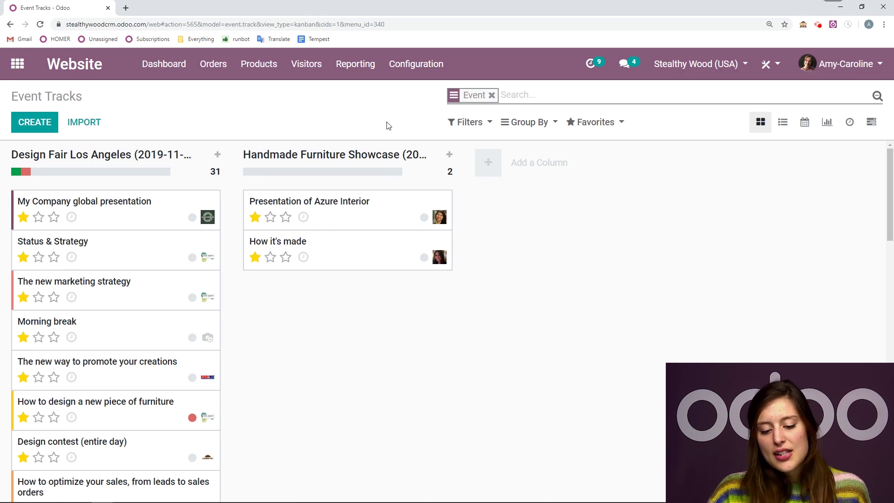
# Show the tracks on a Gantt week timeline for 24–30 November 2019
pyautogui.click(870, 129)
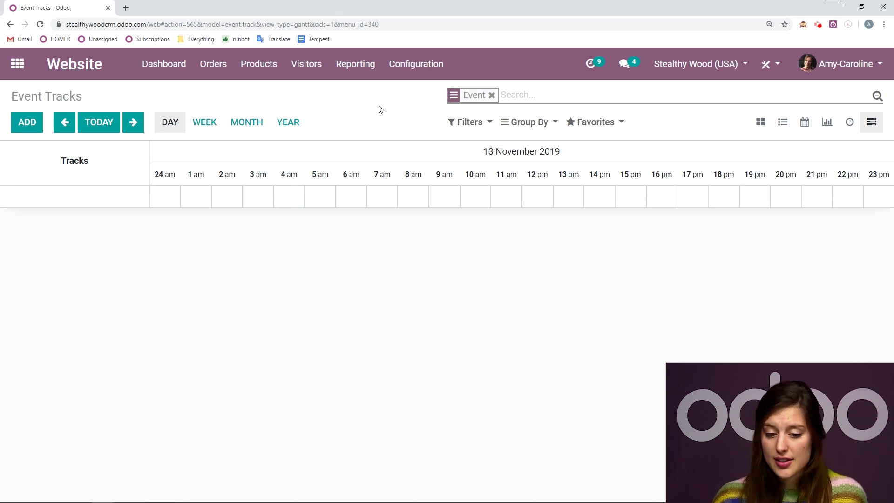
pyautogui.click(203, 125)
pyautogui.click(139, 128)
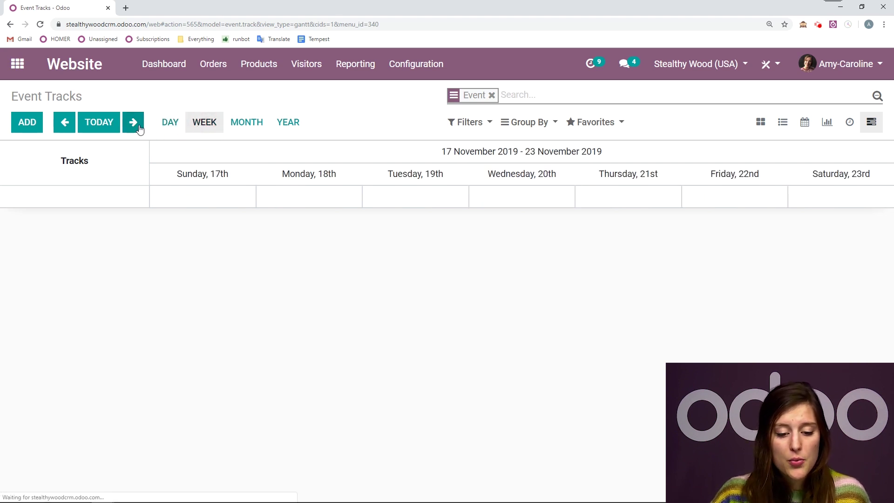
pyautogui.click(135, 124)
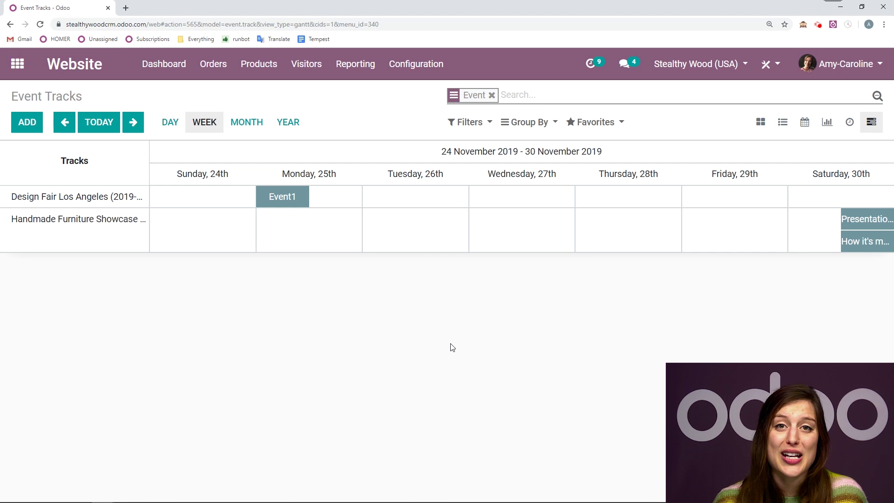
# Clear the Presentation of Azure Interior track's description, save, and reopen the track
pyautogui.click(861, 222)
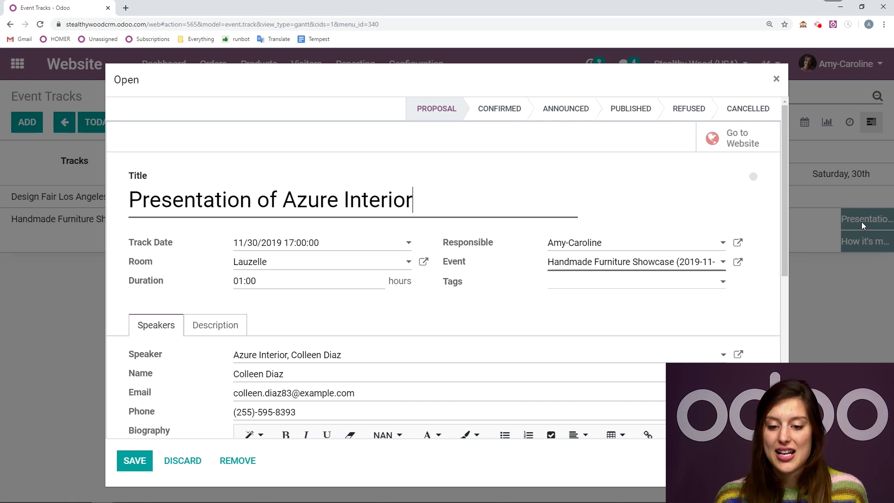
pyautogui.scroll(-1, 288, 349)
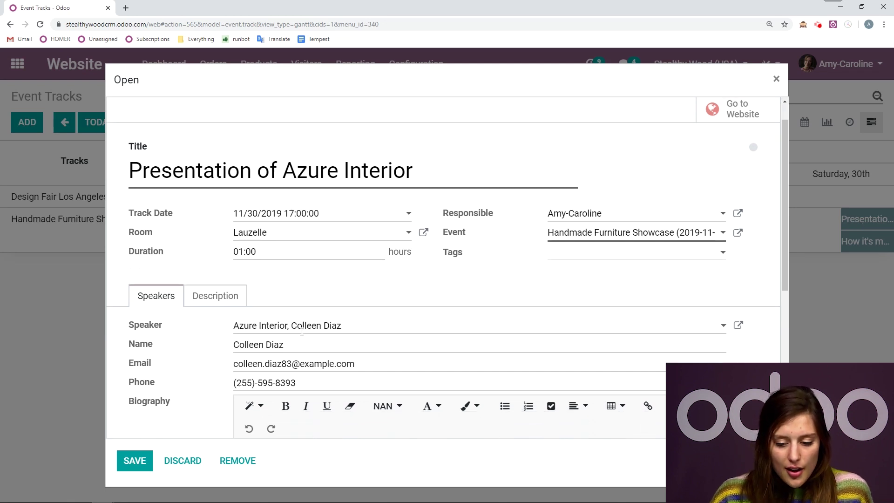
pyautogui.click(230, 276)
pyautogui.moveTo(264, 336); pyautogui.dragTo(96, 337)
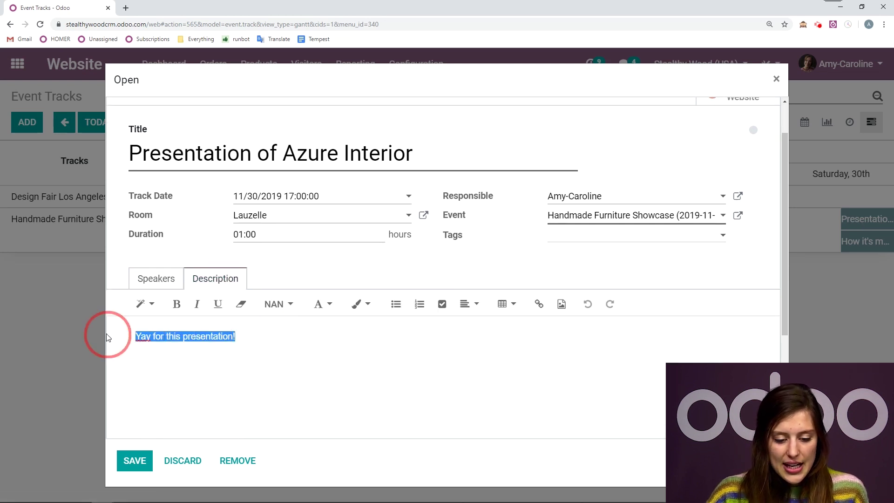
pyautogui.press('BackSpace')
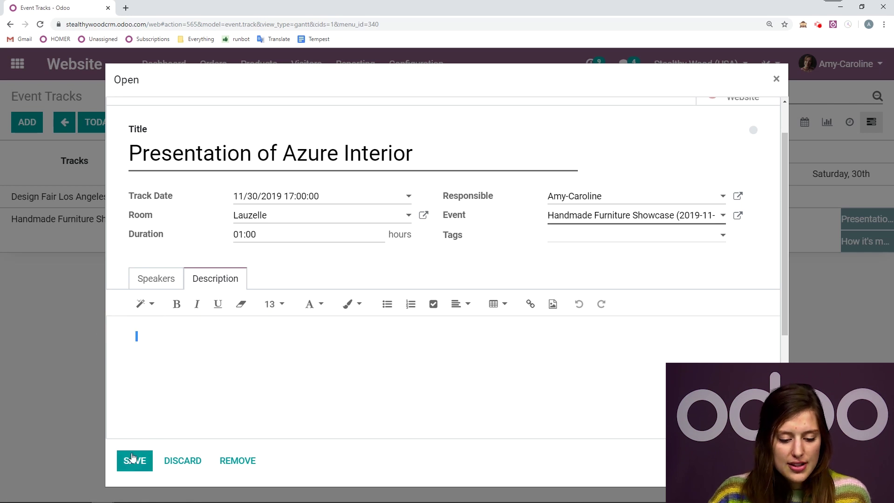
pyautogui.click(132, 458)
pyautogui.click(879, 219)
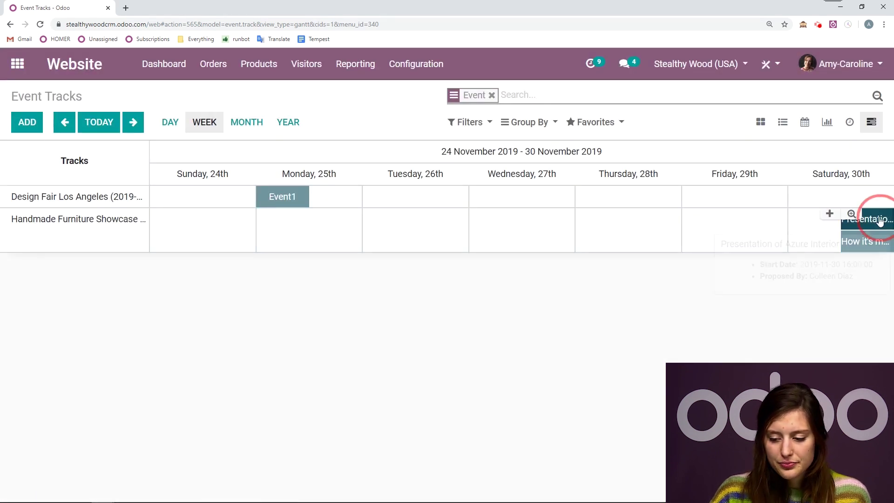
# Publish Presentation of Azure Interior from the website agenda, then reopen its backend track record
pyautogui.click(724, 157)
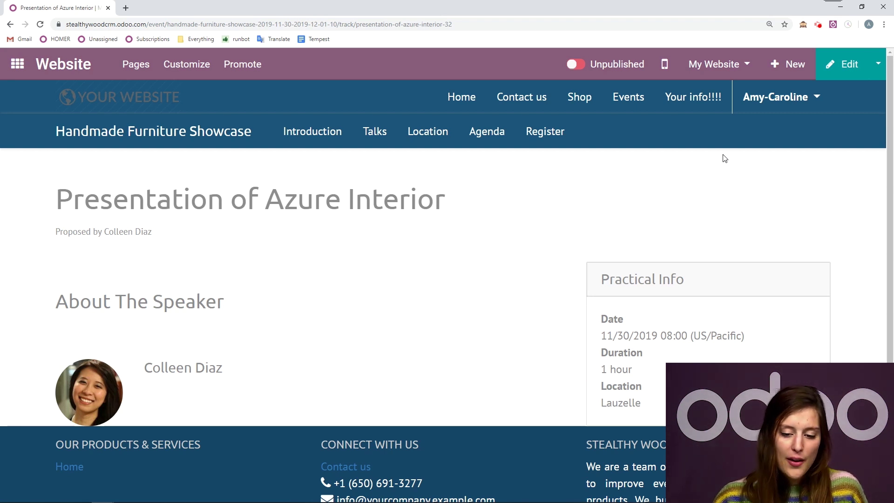
pyautogui.click(491, 135)
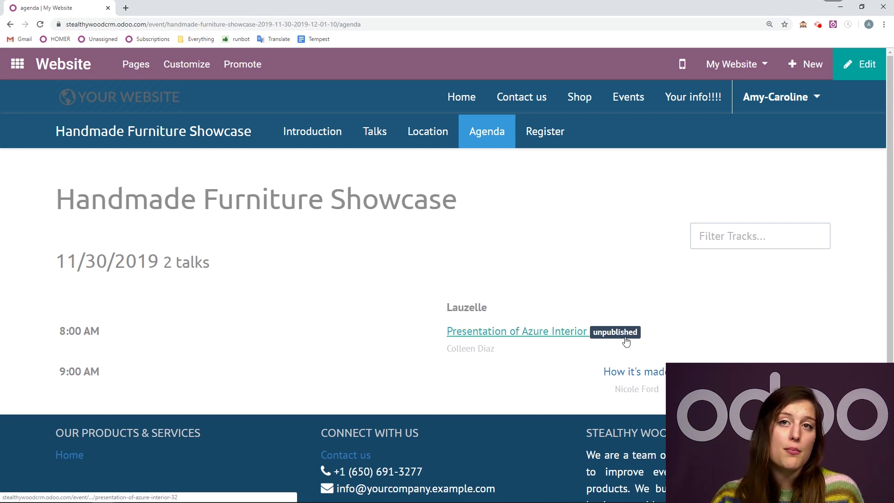
pyautogui.click(580, 332)
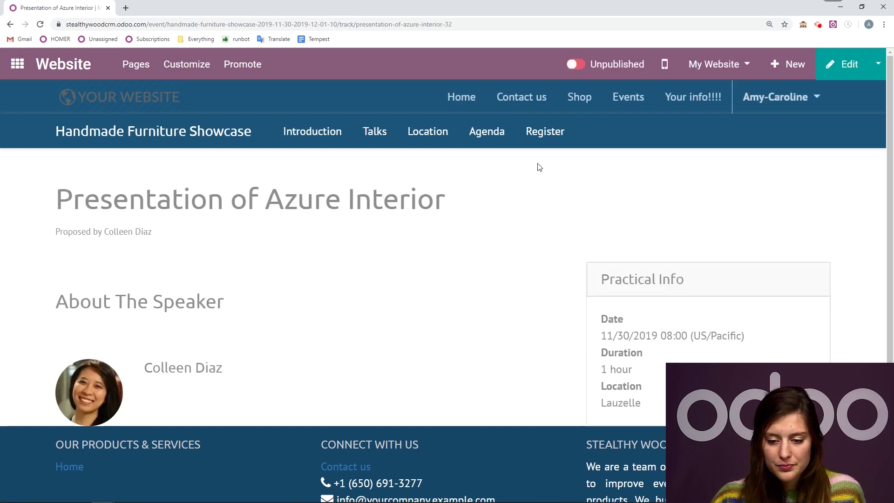
pyautogui.click(576, 64)
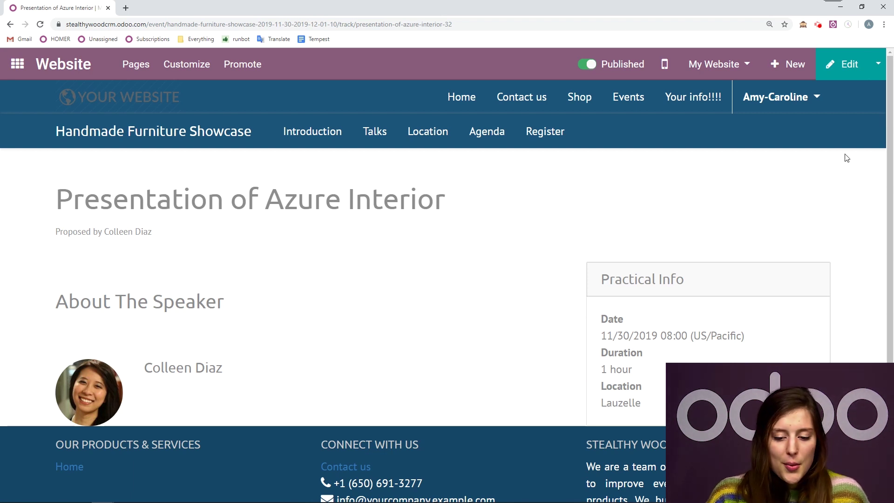
pyautogui.click(878, 64)
pyautogui.click(864, 97)
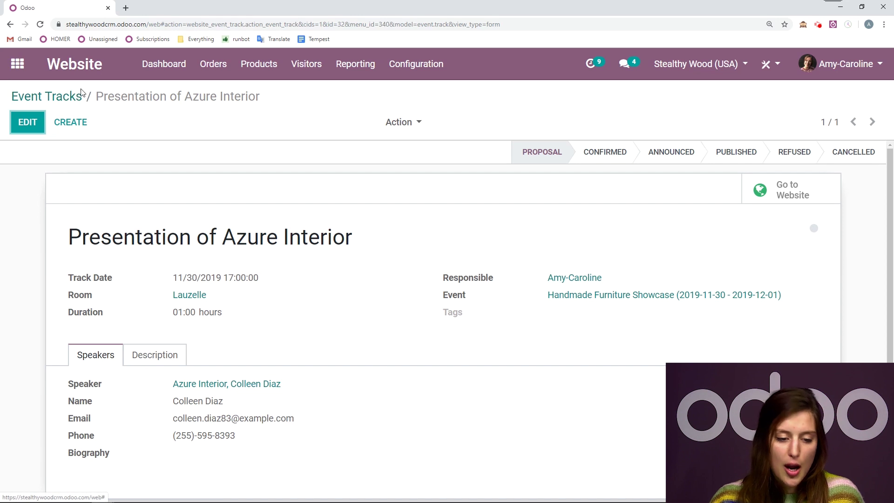
# Open the Handmade Furniture Showcase event from the Events app
pyautogui.click(18, 64)
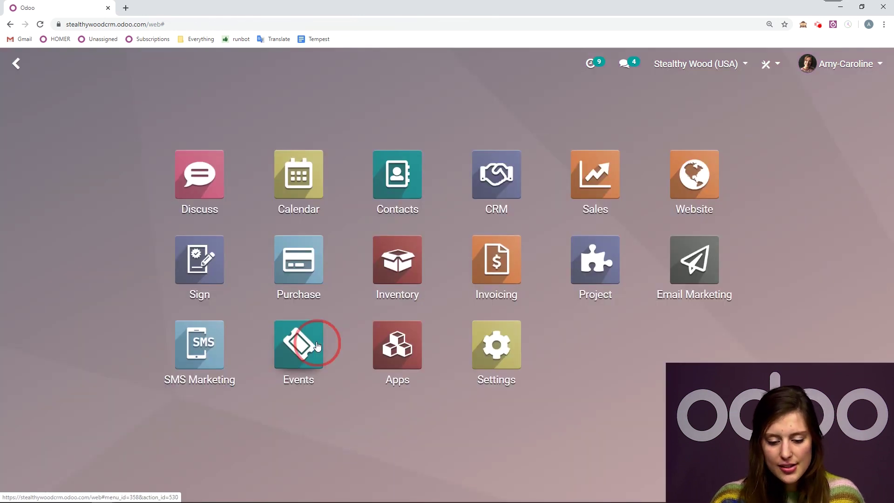
pyautogui.click(305, 328)
pyautogui.click(616, 212)
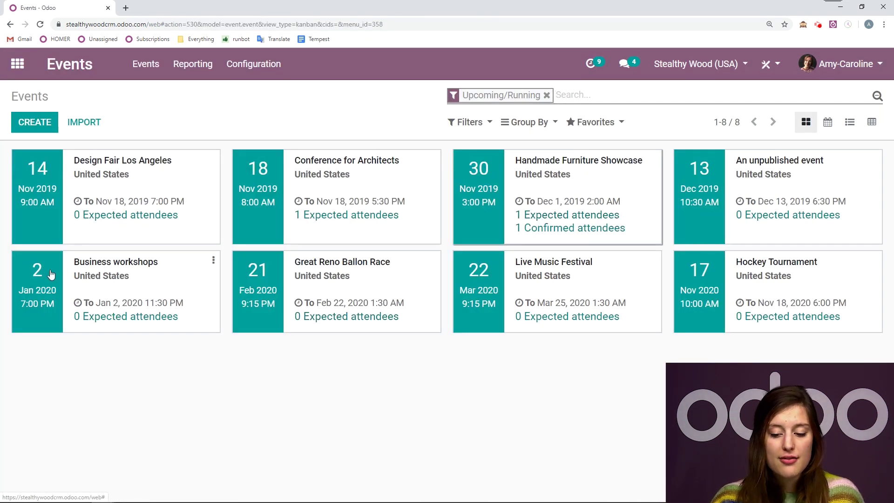
pyautogui.click(28, 96)
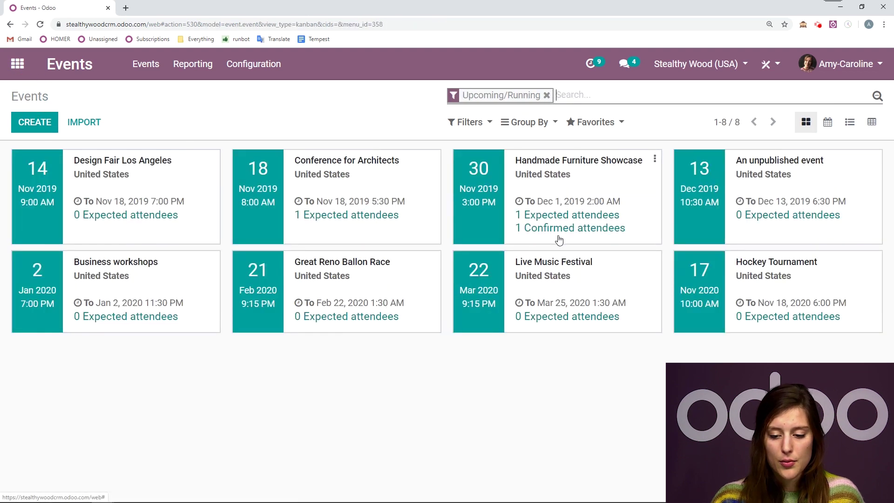
pyautogui.click(581, 176)
# Tick Track Proposals on Website, save the event, and view its website page
pyautogui.click(24, 122)
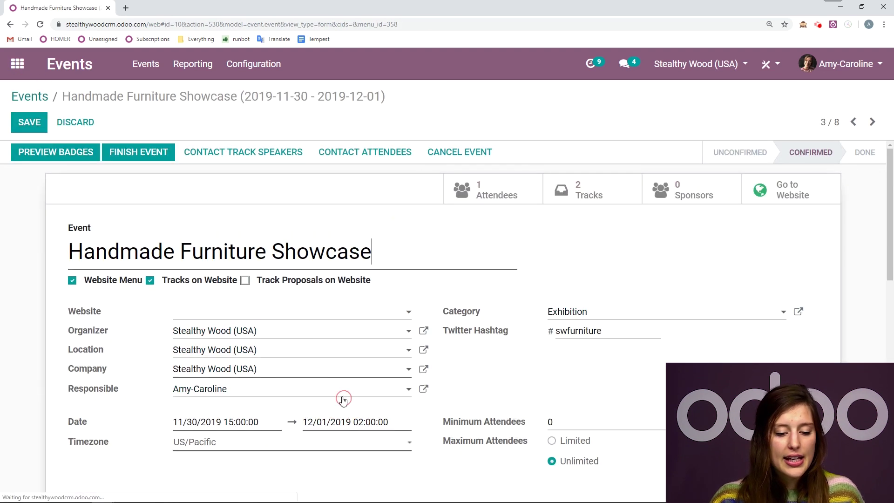
pyautogui.click(259, 282)
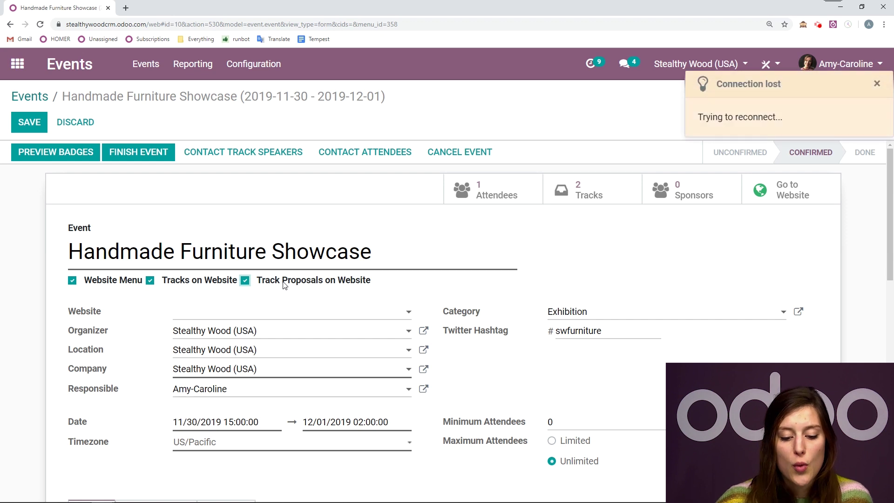
pyautogui.click(18, 122)
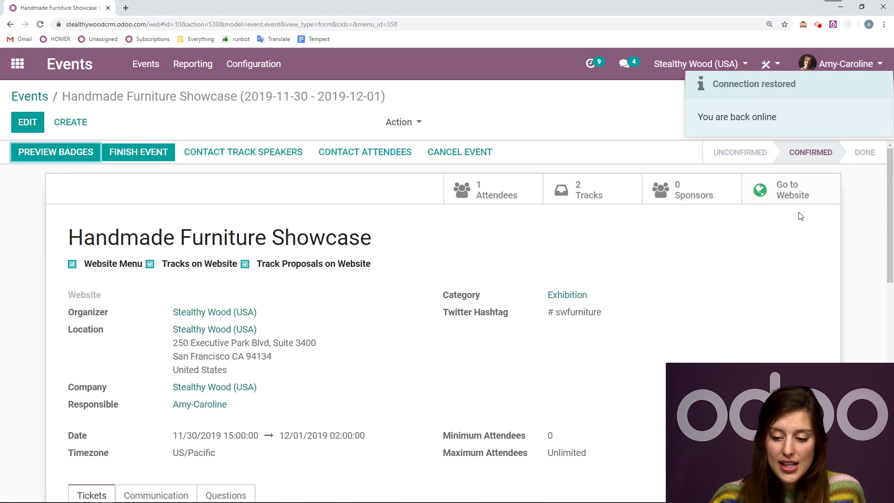
pyautogui.click(793, 190)
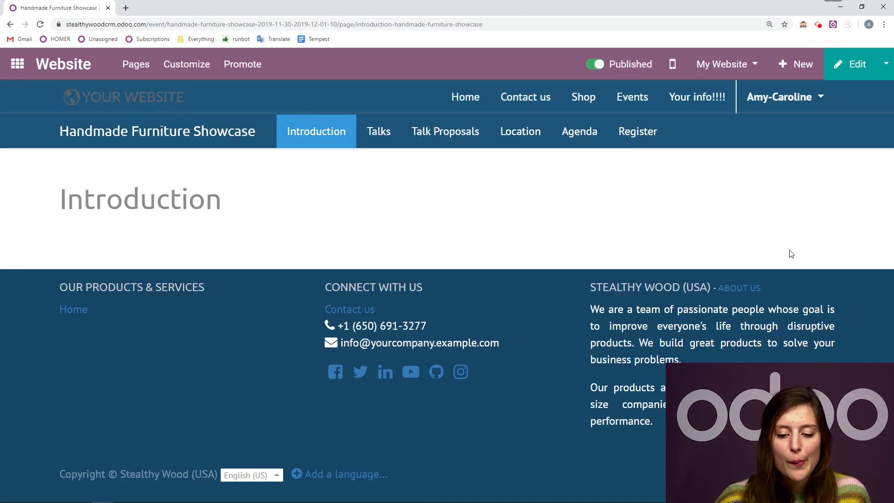
# On Talk Proposals, enter the title 'Why my company is the best!' and a short self-introduction
pyautogui.click(443, 138)
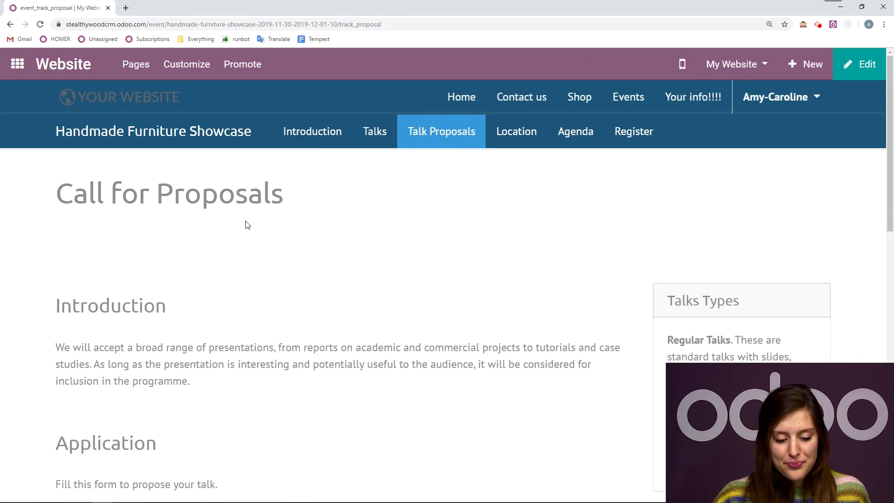
pyautogui.scroll(-7, 247, 225)
pyautogui.click(315, 253)
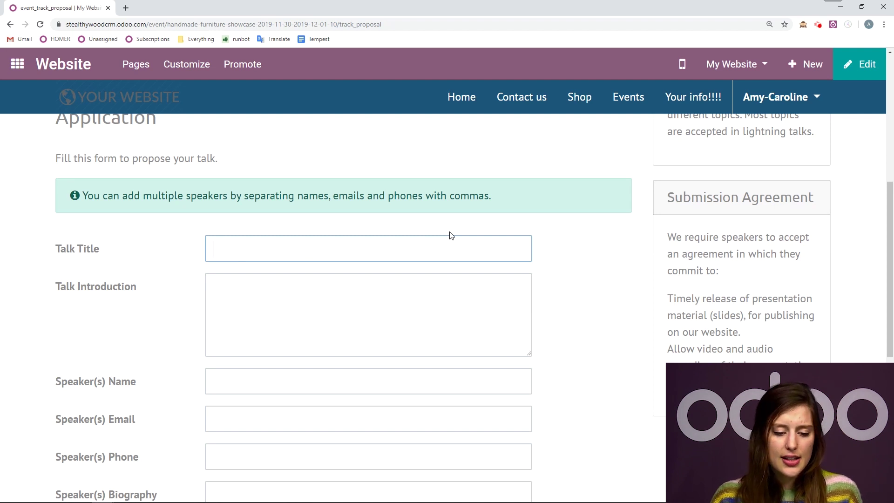
pyautogui.write('Why ')
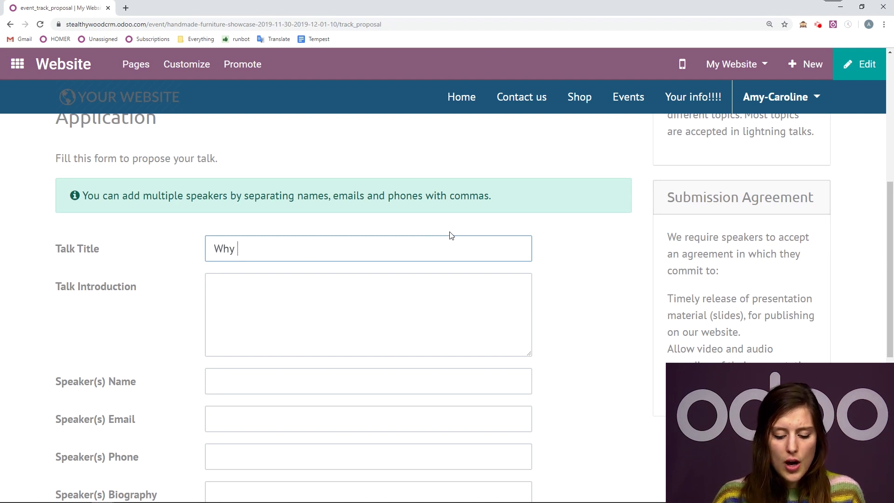
pyautogui.write('my comp')
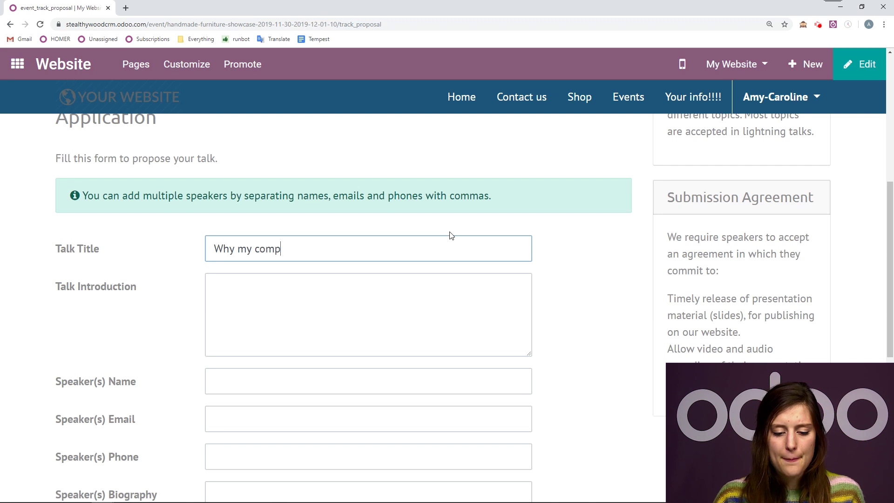
pyautogui.write('any is th best')
pyautogui.press('BackSpace')
pyautogui.press('BackSpace')
pyautogui.press('BackSpace')
pyautogui.press('BackSpace')
pyautogui.press('BackSpace')
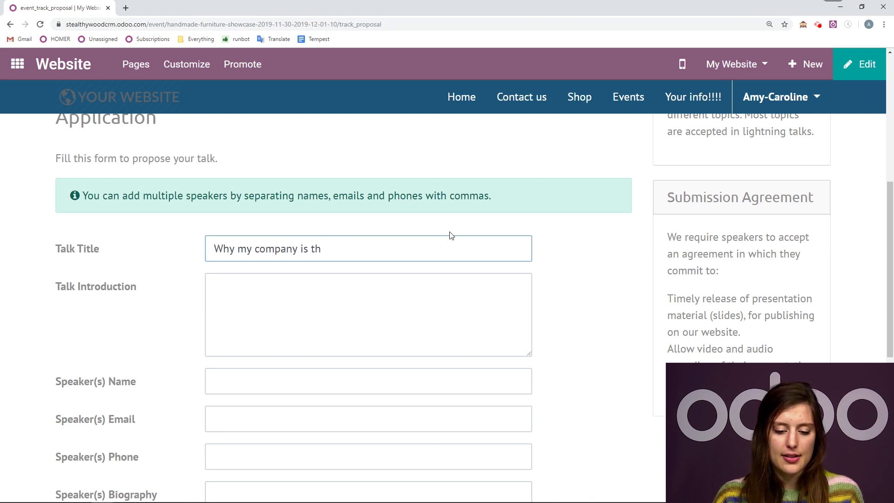
pyautogui.write('e best!')
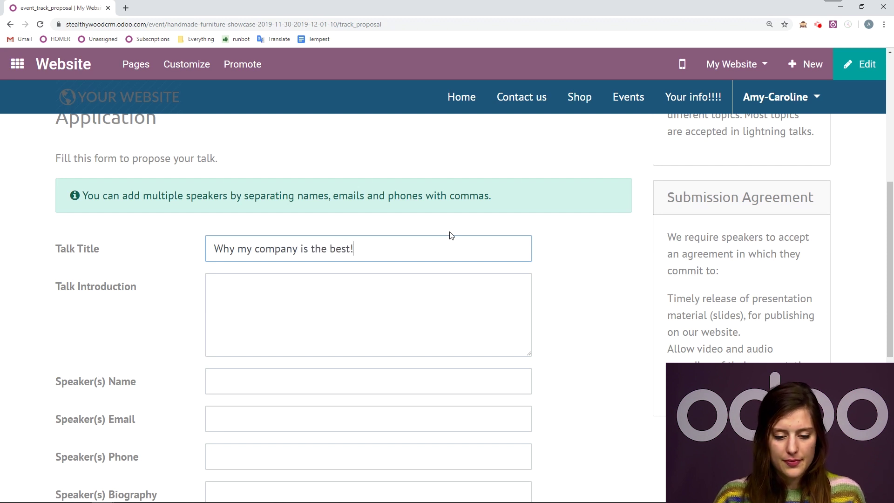
pyautogui.click(375, 291)
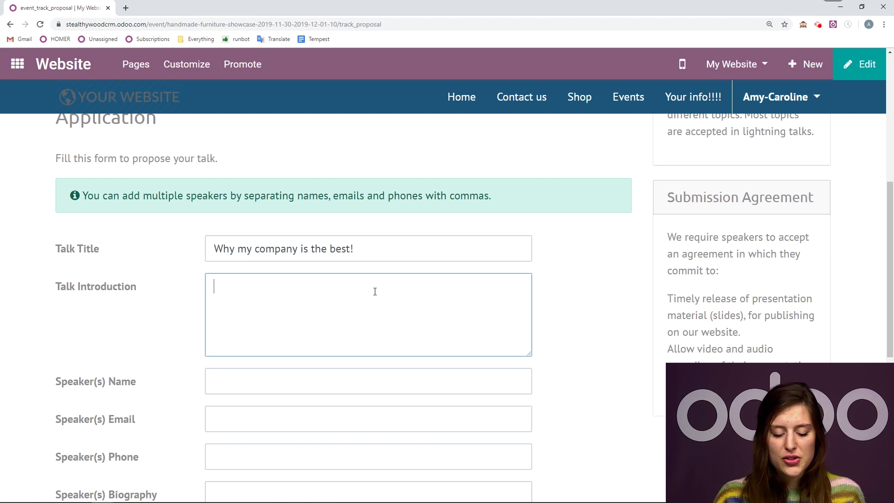
pyautogui.write('Hi my name ')
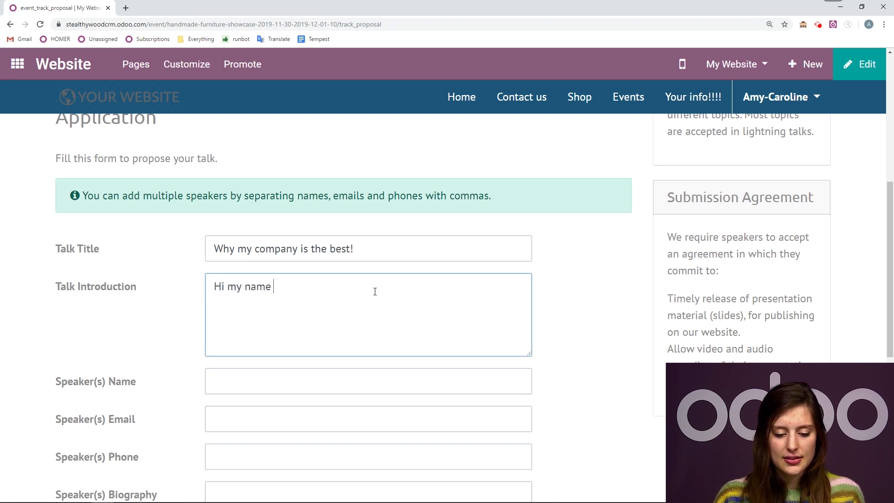
pyautogui.write('is Amy')
pyautogui.scroll(-5, 308, 256)
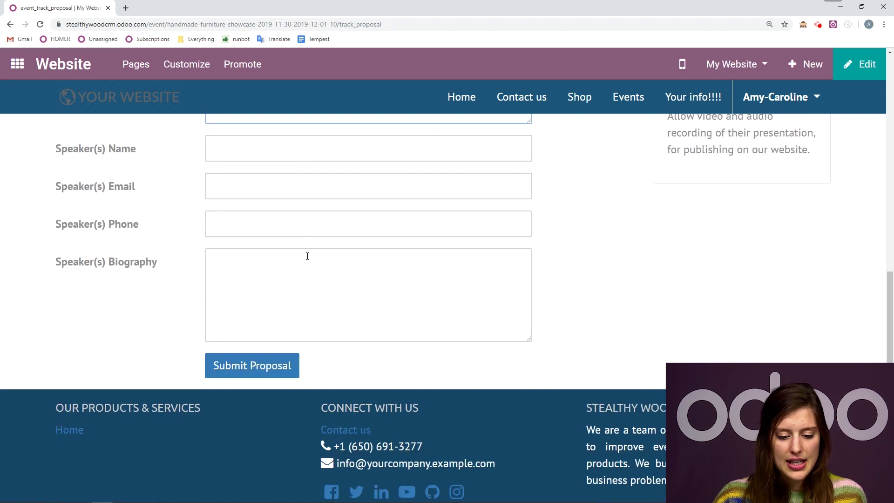
pyautogui.scroll(4, 299, 183)
# Fill in the speaker's name, e-mail, phone and biography 'I am from Belgium!', then submit
pyautogui.click(268, 333)
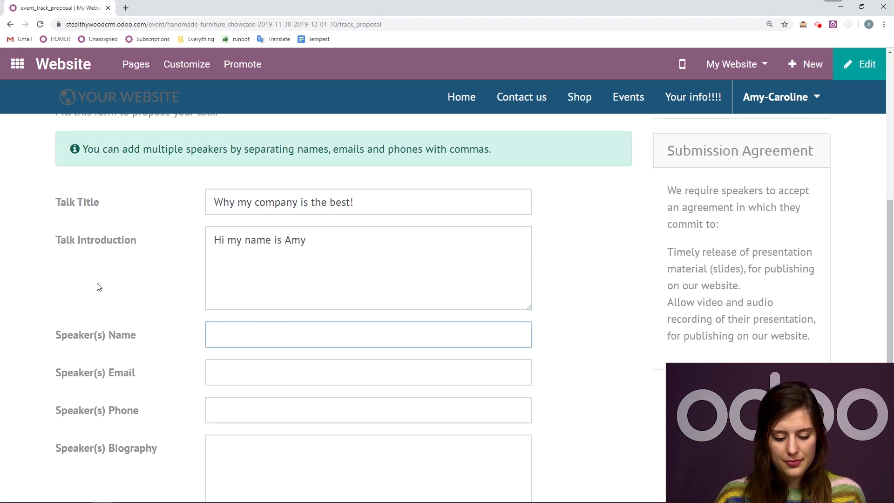
pyautogui.write('Amy-Caroline')
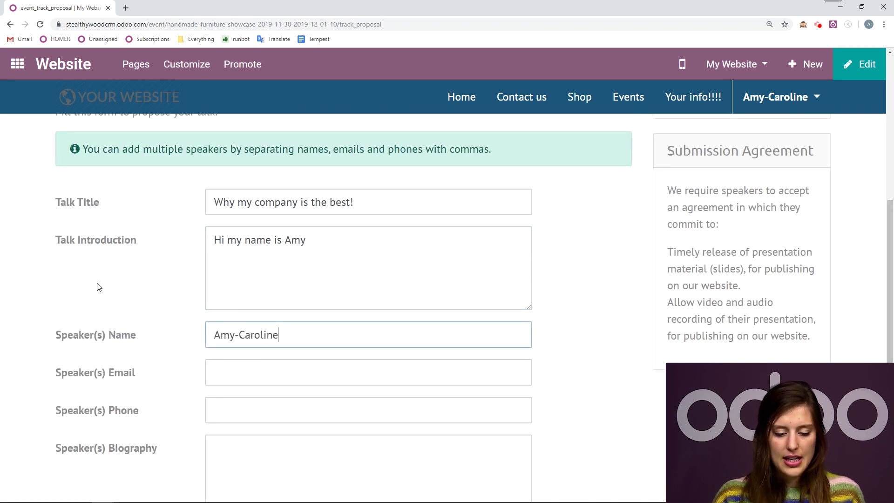
pyautogui.press('Tab')
pyautogui.write('test@example.cp')
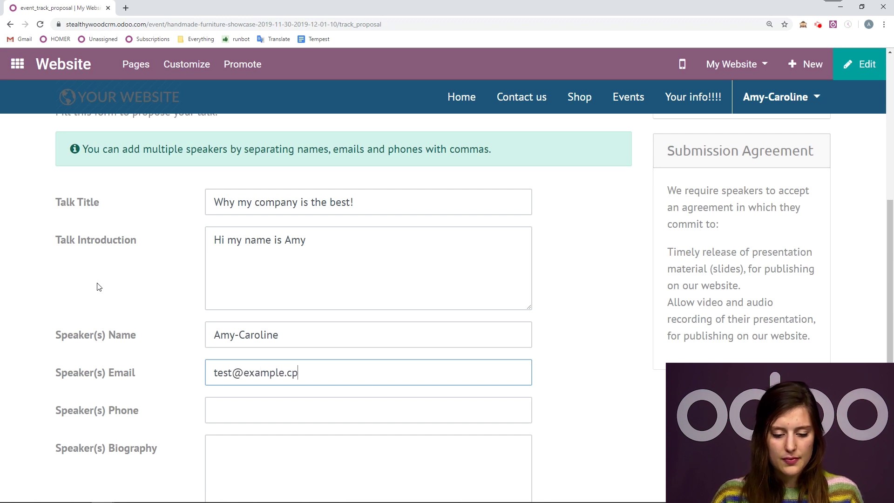
pyautogui.press('BackSpace')
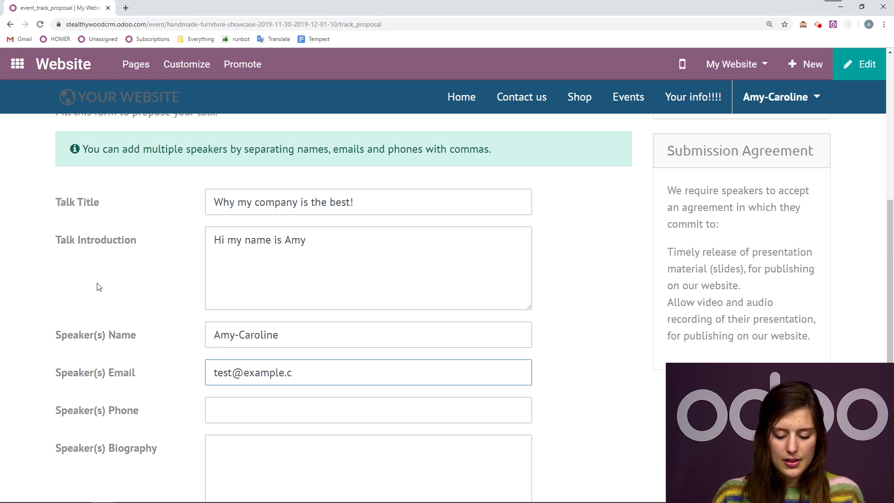
pyautogui.write('om')
pyautogui.click(244, 411)
pyautogui.write('23456789')
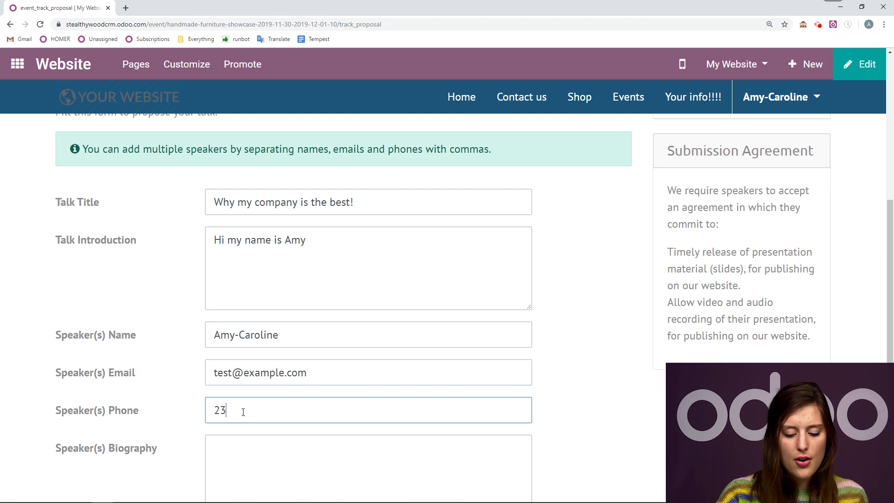
pyautogui.scroll(-5, 222, 440)
pyautogui.scroll(2, 251, 319)
pyautogui.click(286, 327)
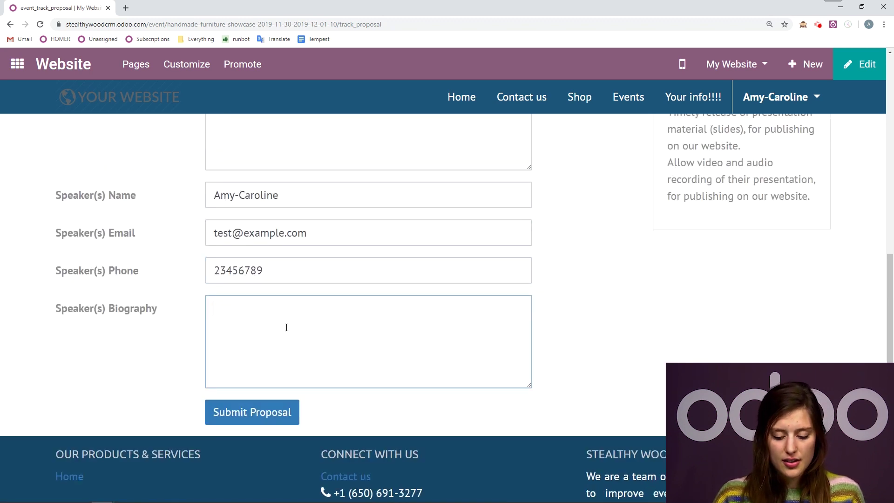
pyautogui.write('I am fr')
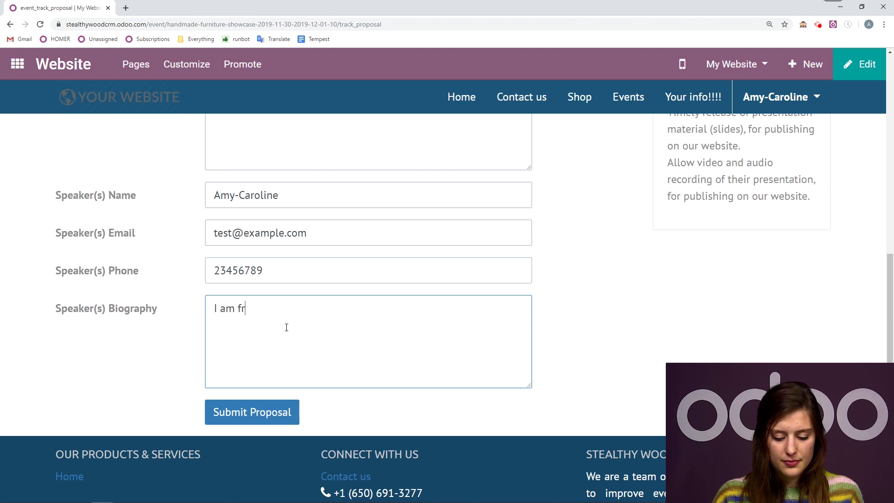
pyautogui.write('om Belgium!')
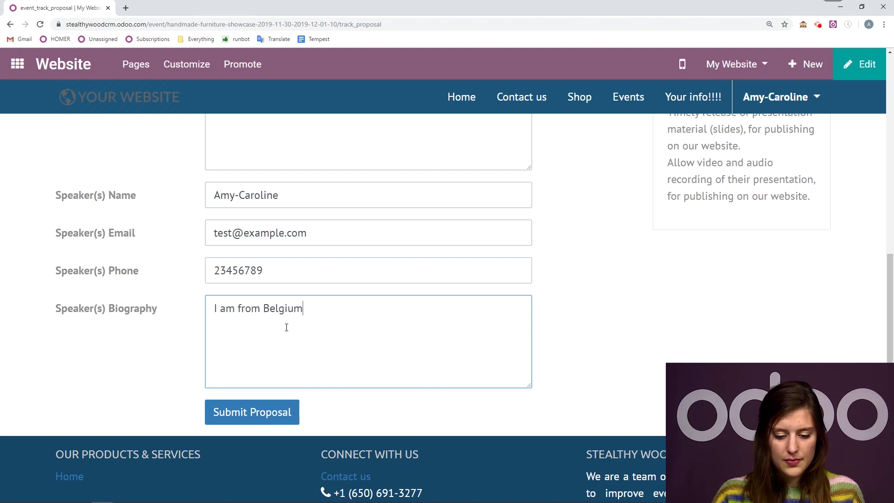
pyautogui.click(266, 413)
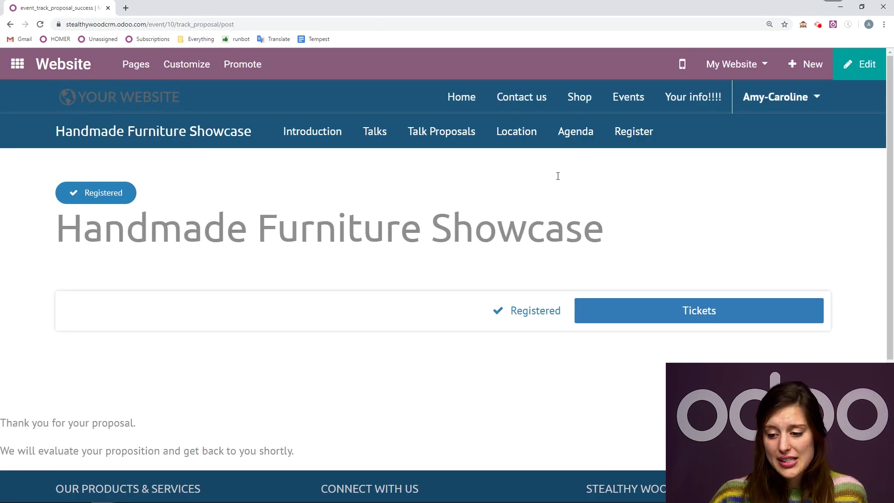
# Open 'Why my company is the best!' from Handmade Furniture Showcase's tracks and make it editable
pyautogui.click(18, 64)
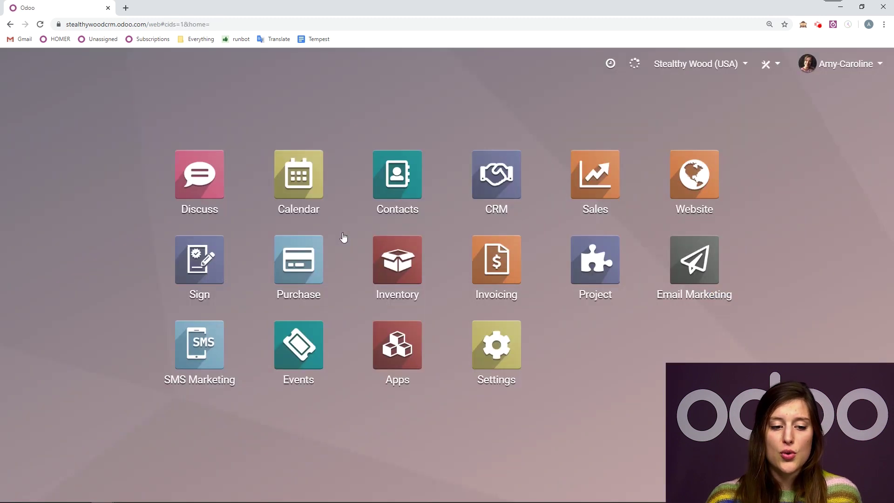
pyautogui.click(298, 400)
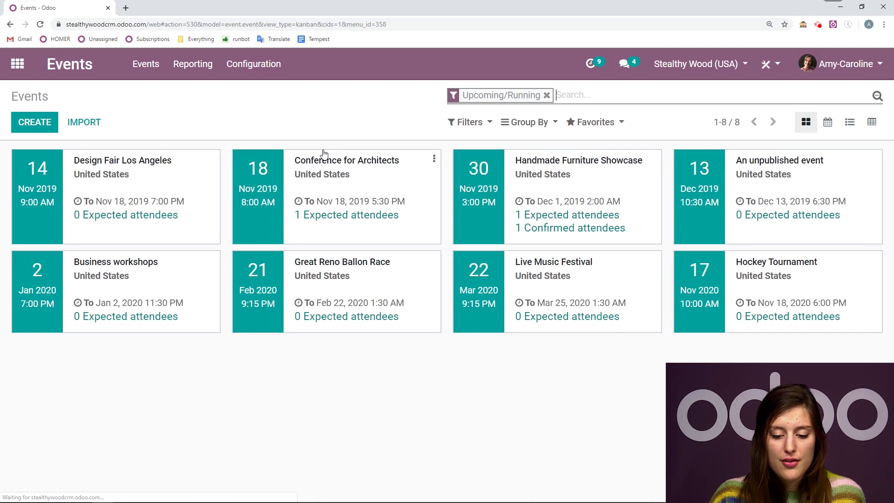
pyautogui.click(590, 176)
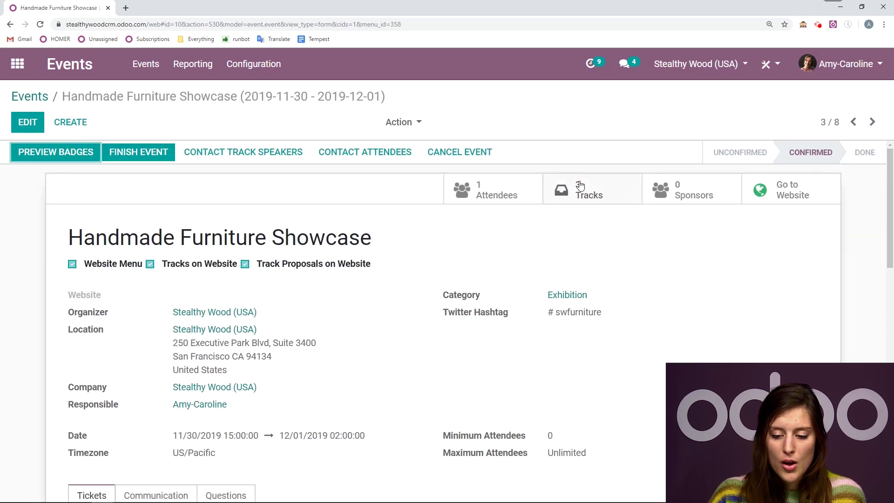
pyautogui.click(588, 185)
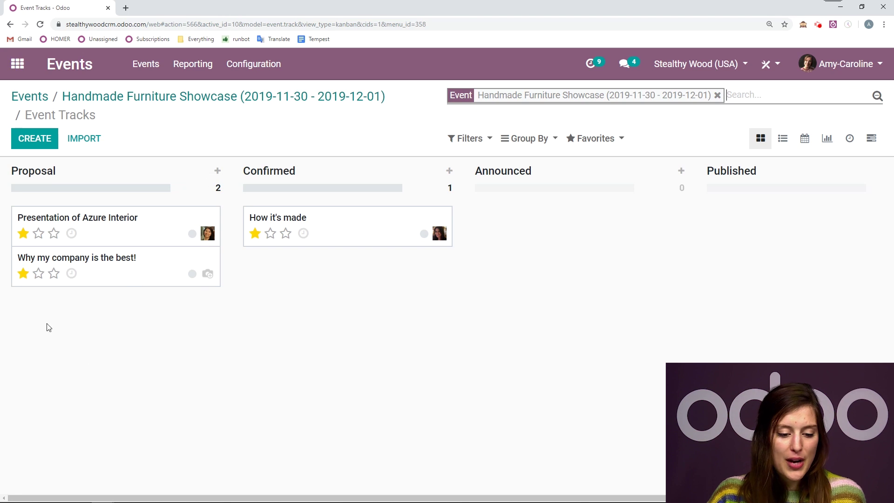
pyautogui.click(135, 278)
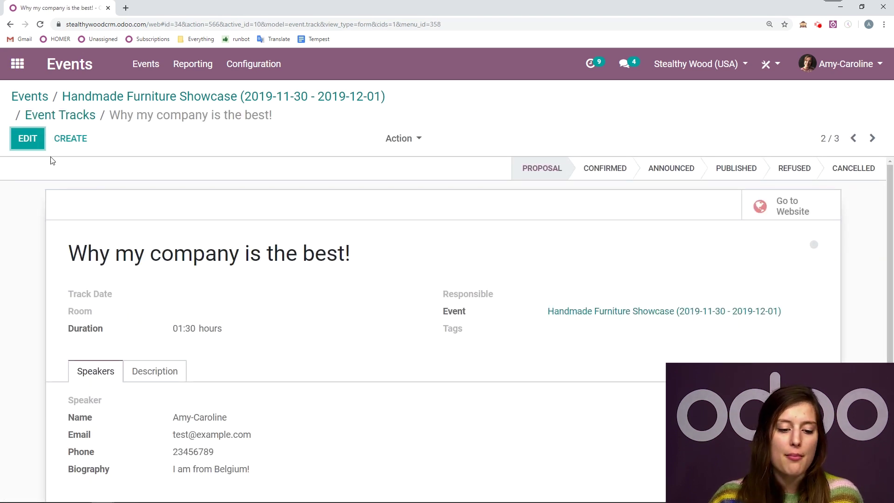
pyautogui.click(26, 139)
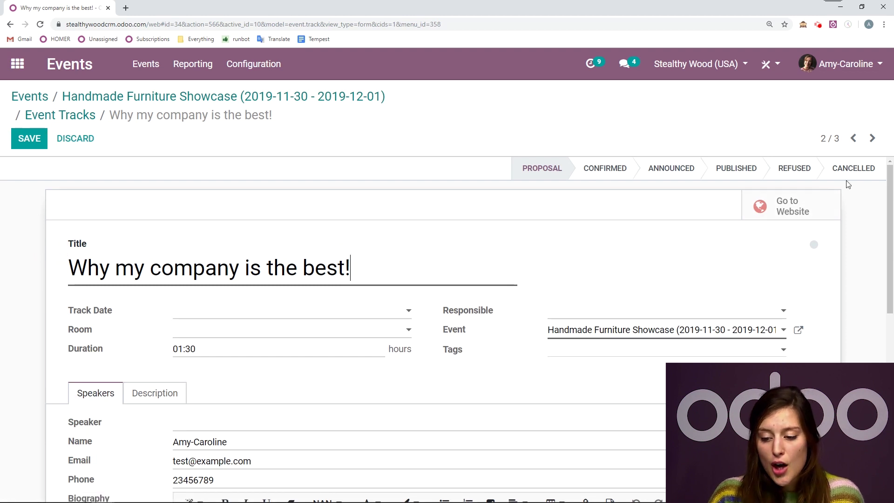